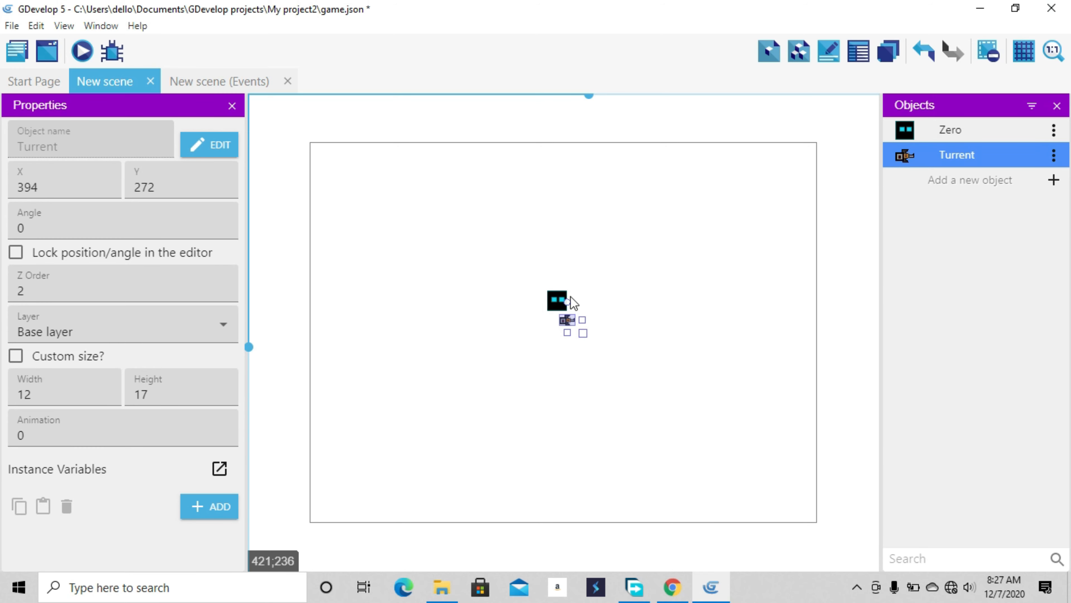
# - Run a preview of the scene to test the Zero and Turrent objects, and close it
pyautogui.click(552, 310)
pyautogui.click(495, 317)
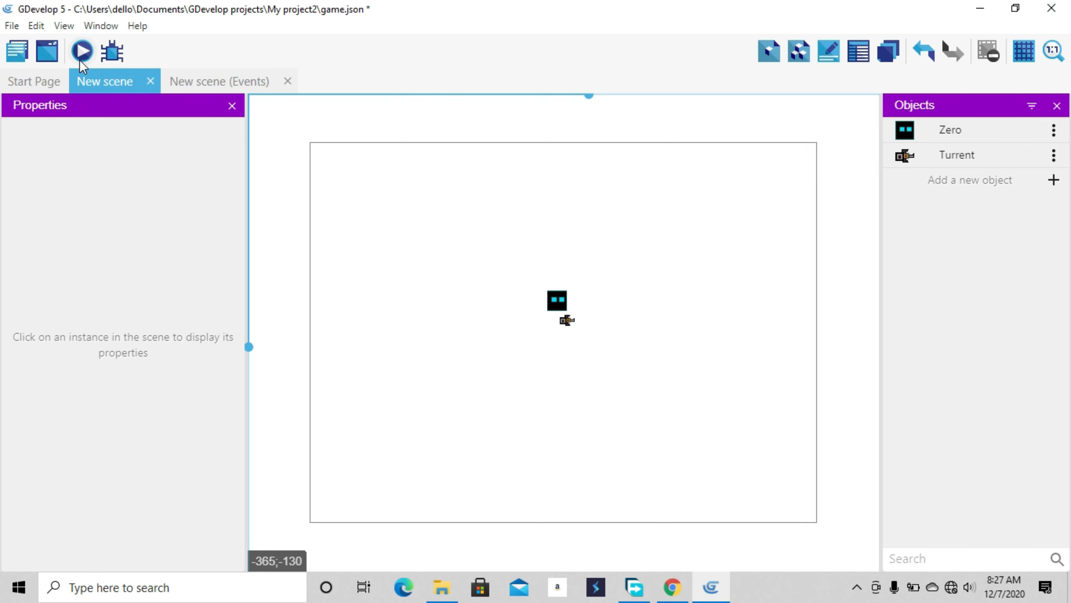
pyautogui.click(82, 53)
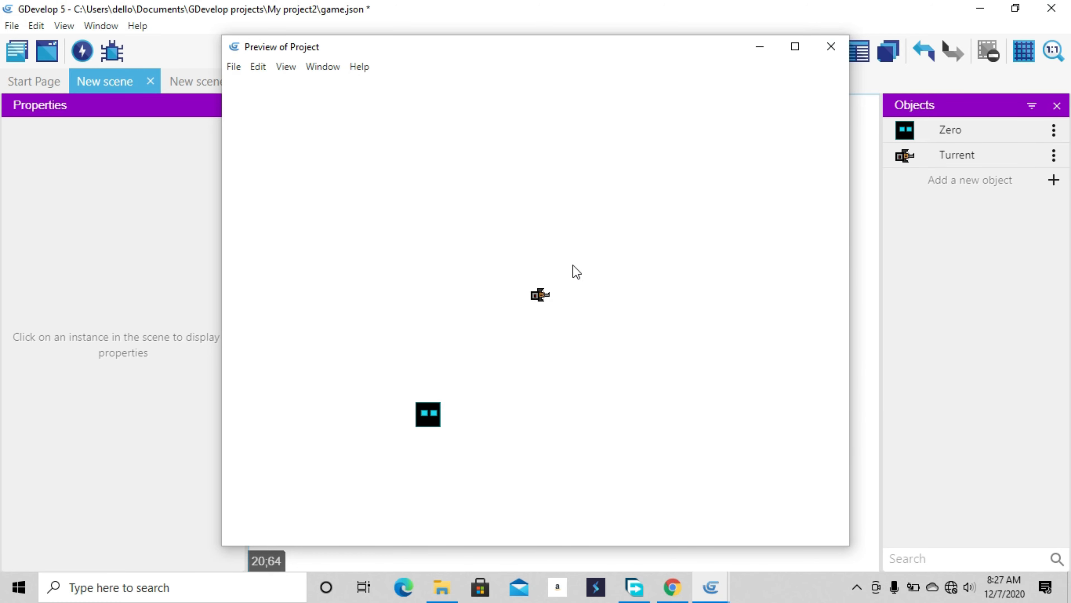
pyautogui.click(834, 42)
pyautogui.click(222, 81)
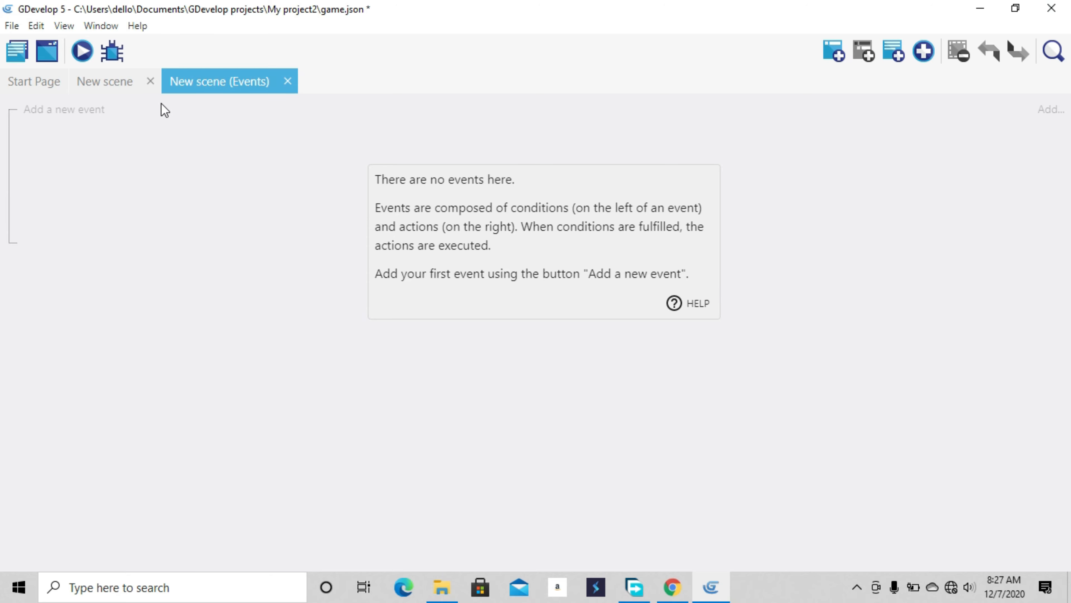
pyautogui.click(96, 86)
pyautogui.click(201, 89)
pyautogui.click(122, 86)
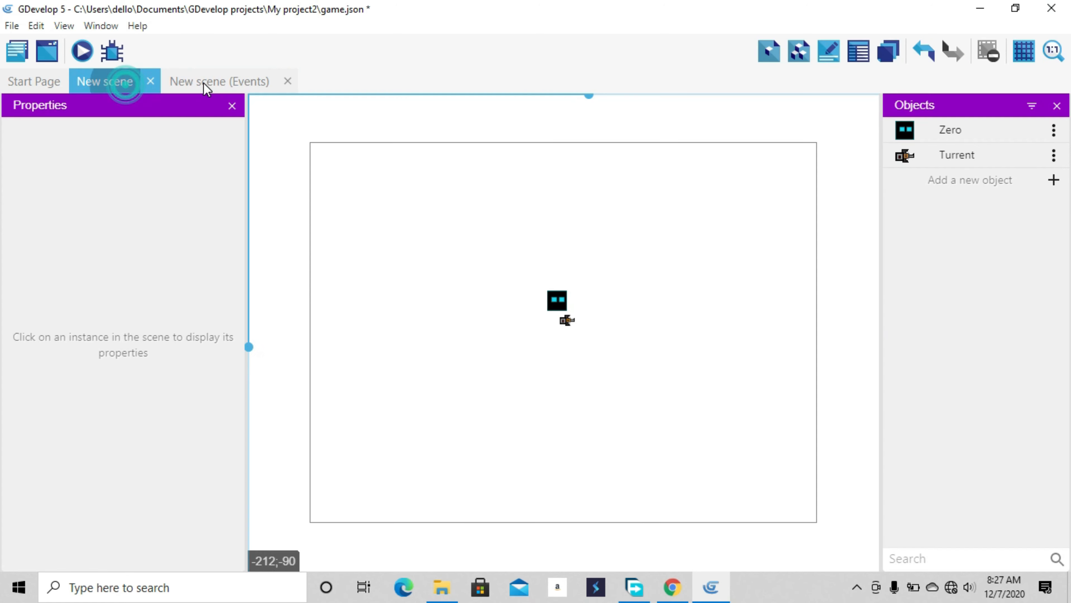
# - Add an event group named Gun to the scene's events, with an empty sub-event inside it
pyautogui.click(204, 88)
pyautogui.click(929, 55)
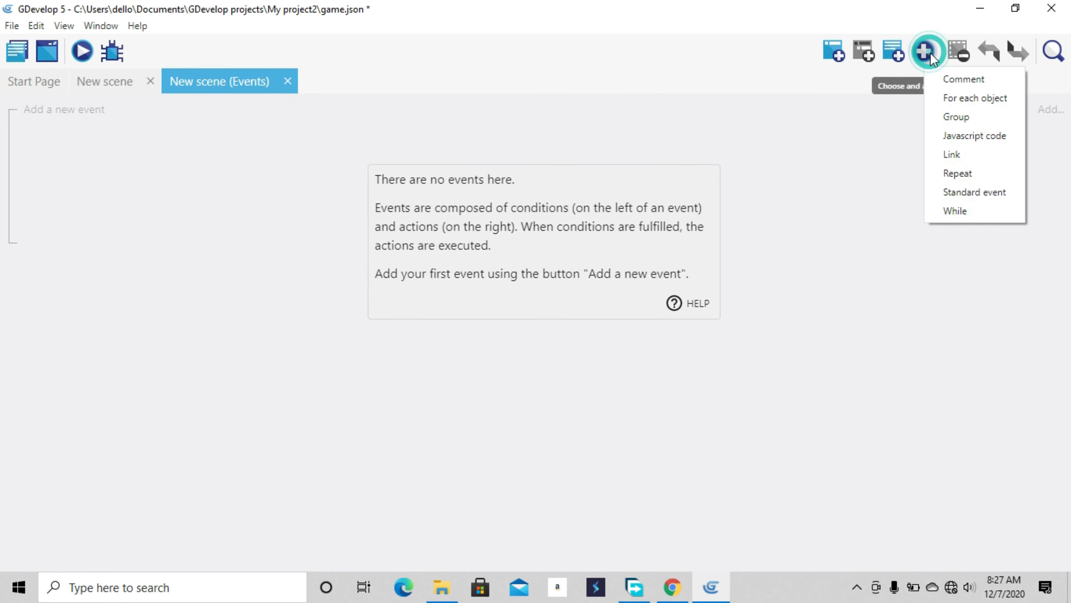
pyautogui.click(959, 115)
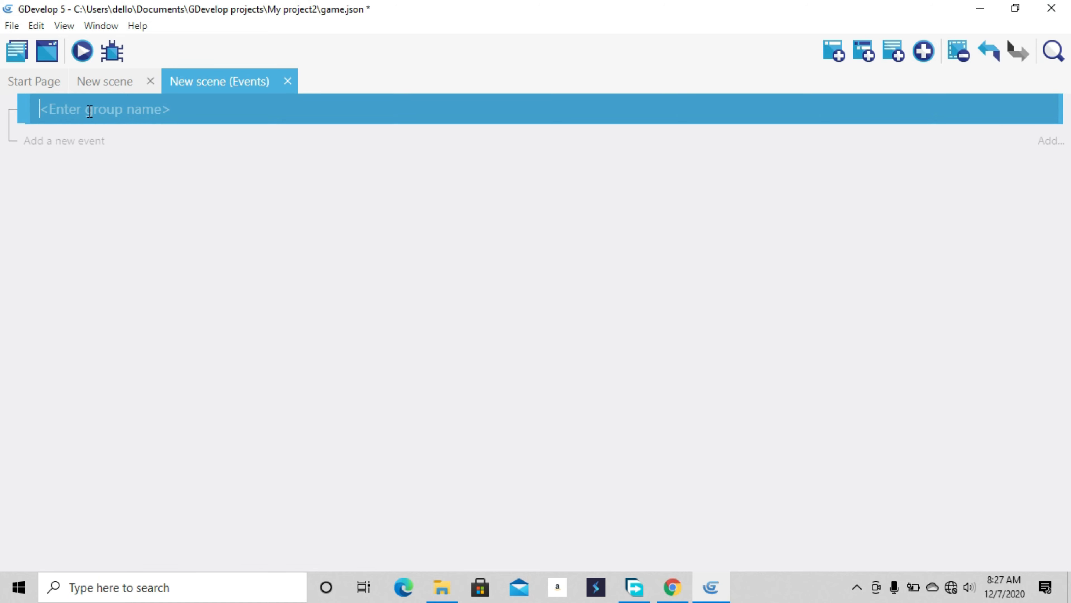
pyautogui.write('Gun')
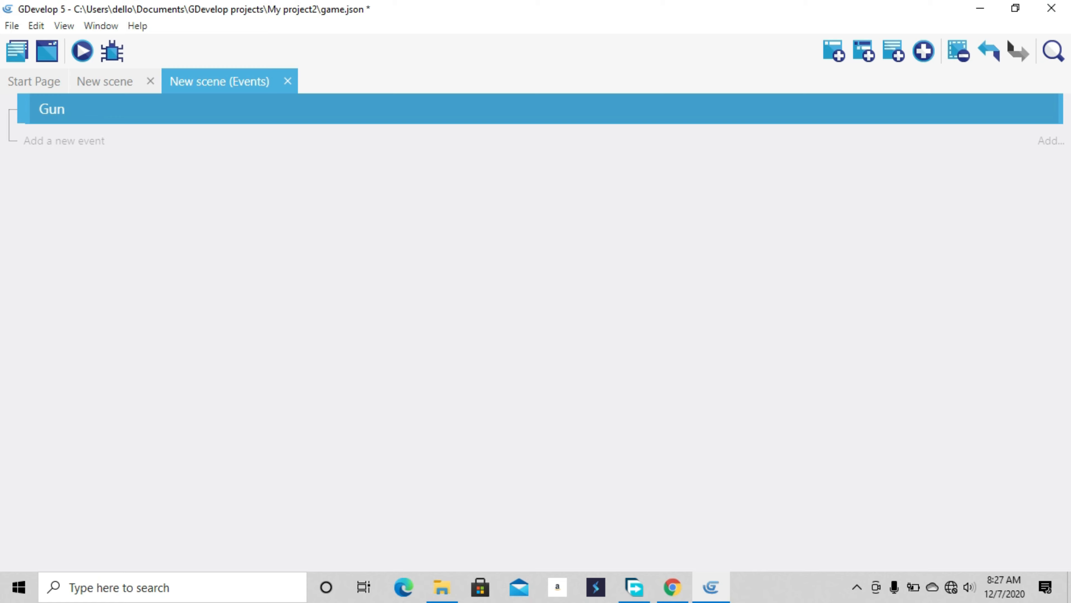
pyautogui.click(357, 428)
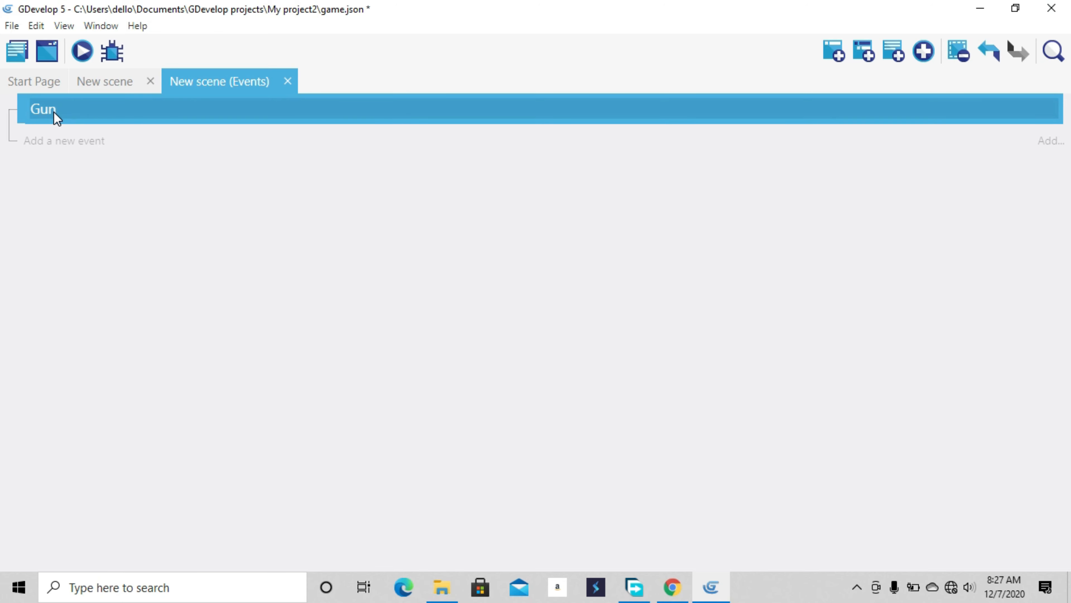
pyautogui.click(39, 111)
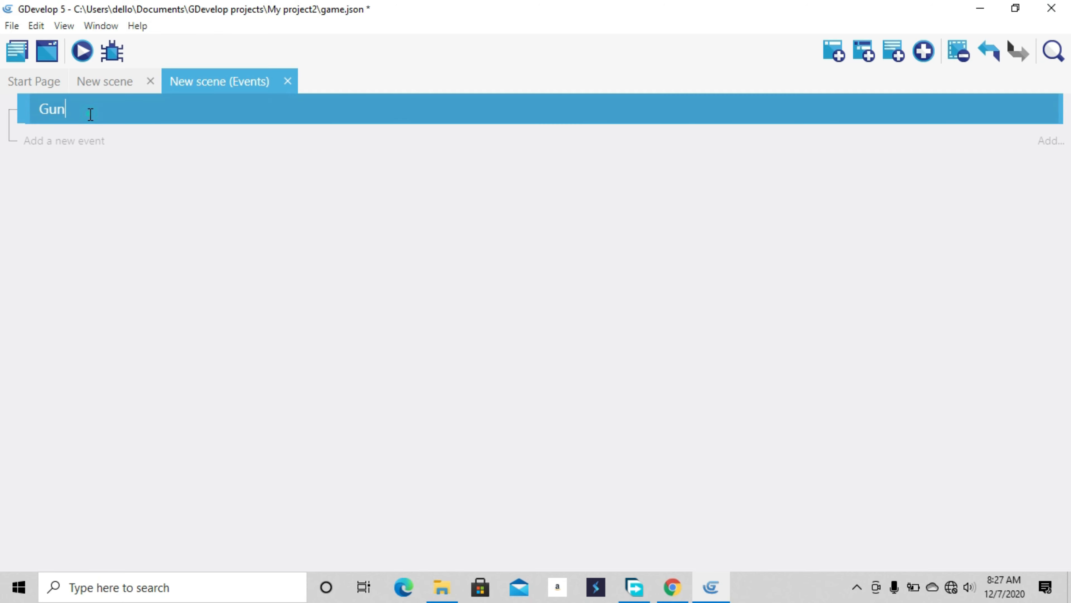
pyautogui.click(869, 52)
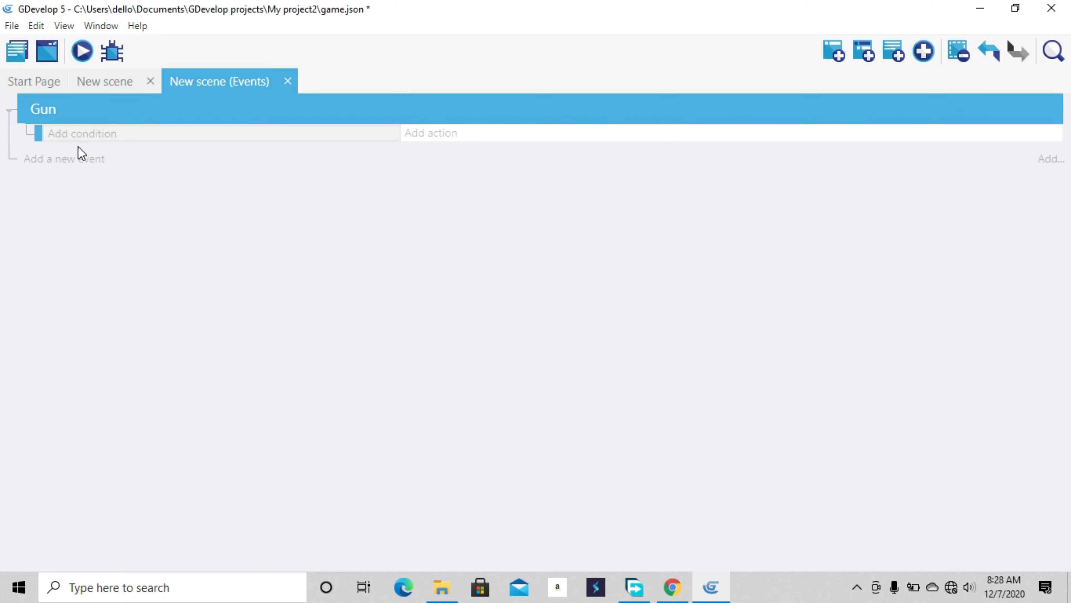
# - Return from the events sheet to the layout of New scene
pyautogui.click(99, 84)
pyautogui.click(199, 86)
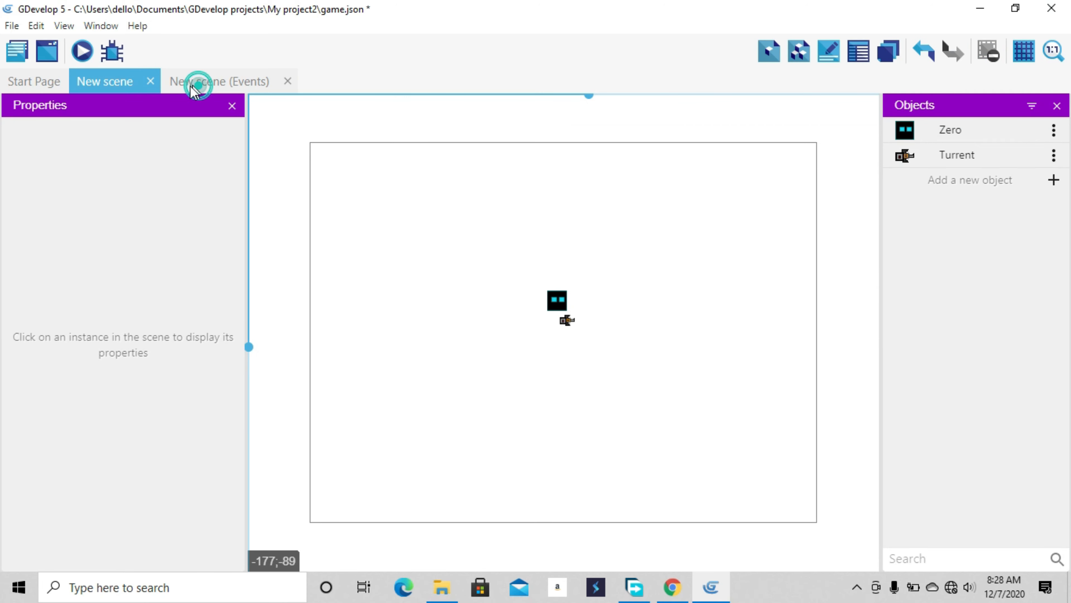
pyautogui.click(105, 80)
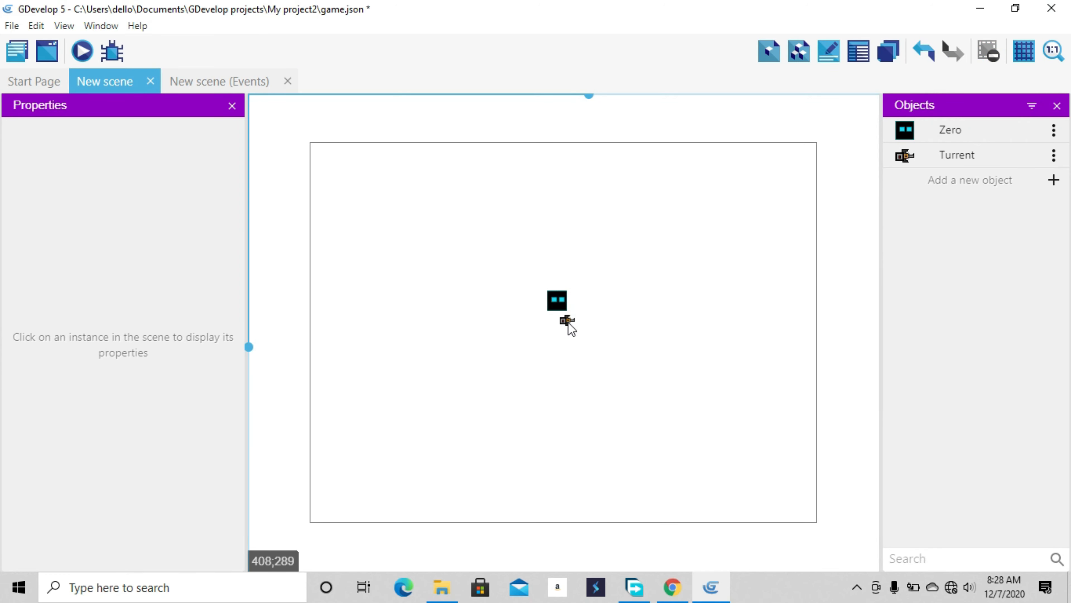
pyautogui.click(234, 82)
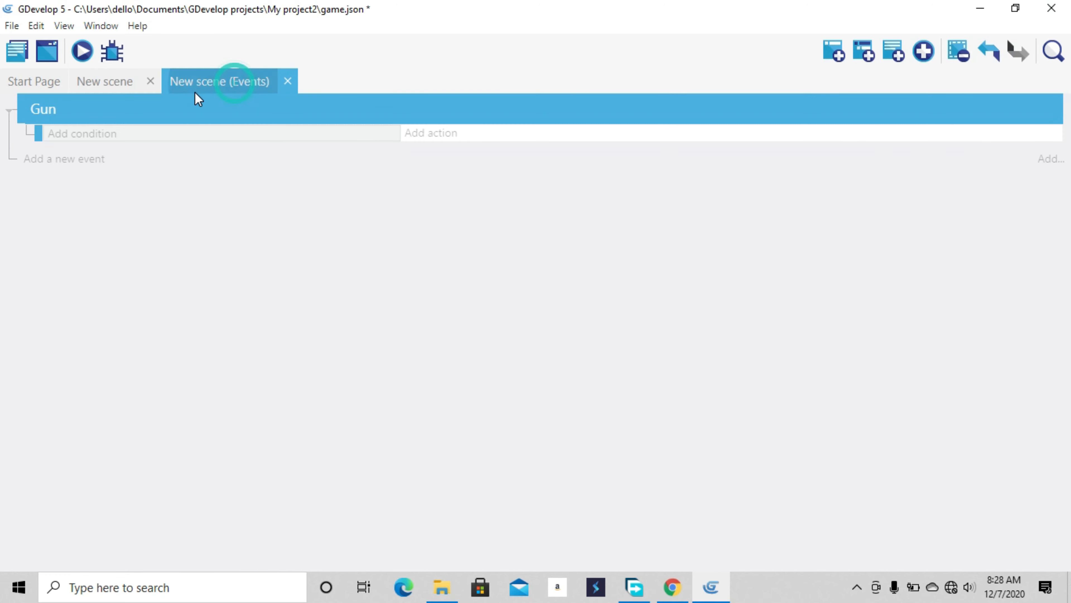
pyautogui.click(106, 84)
pyautogui.click(211, 82)
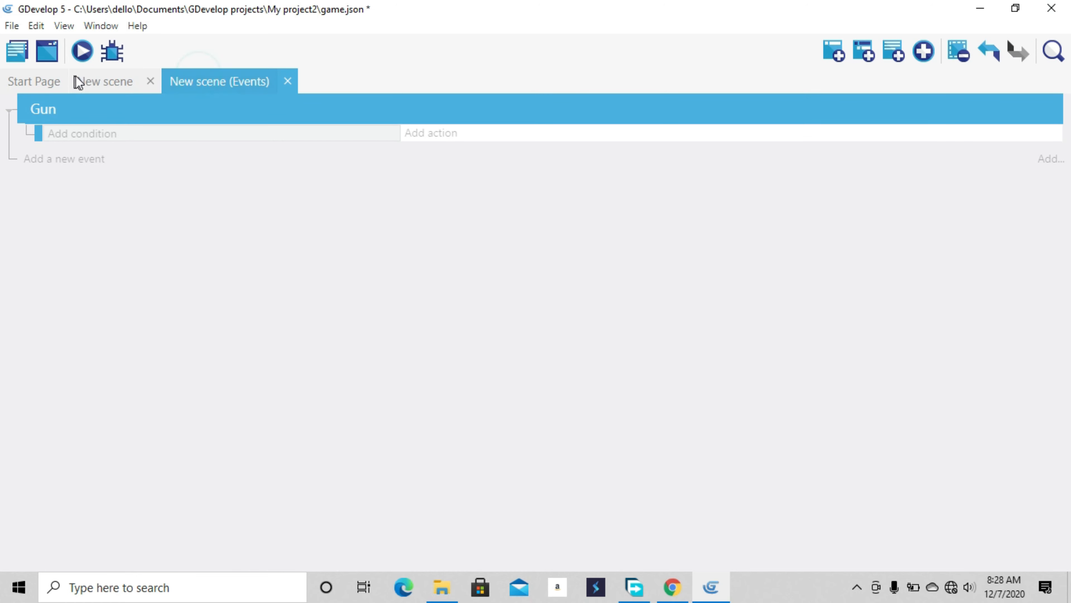
pyautogui.click(86, 81)
pyautogui.click(238, 82)
pyautogui.click(126, 83)
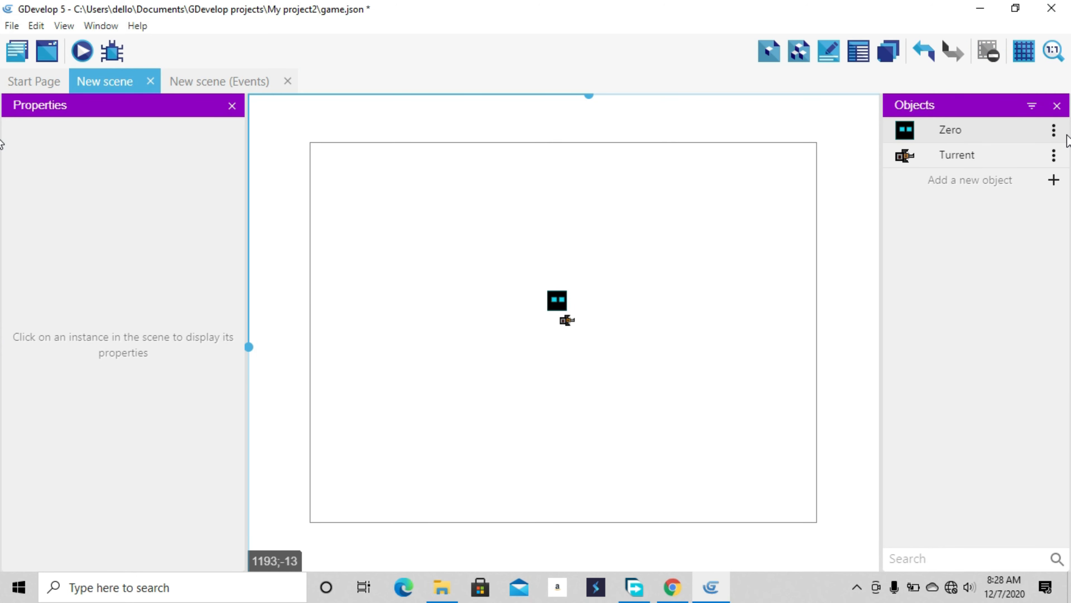
pyautogui.doubleClick(950, 129)
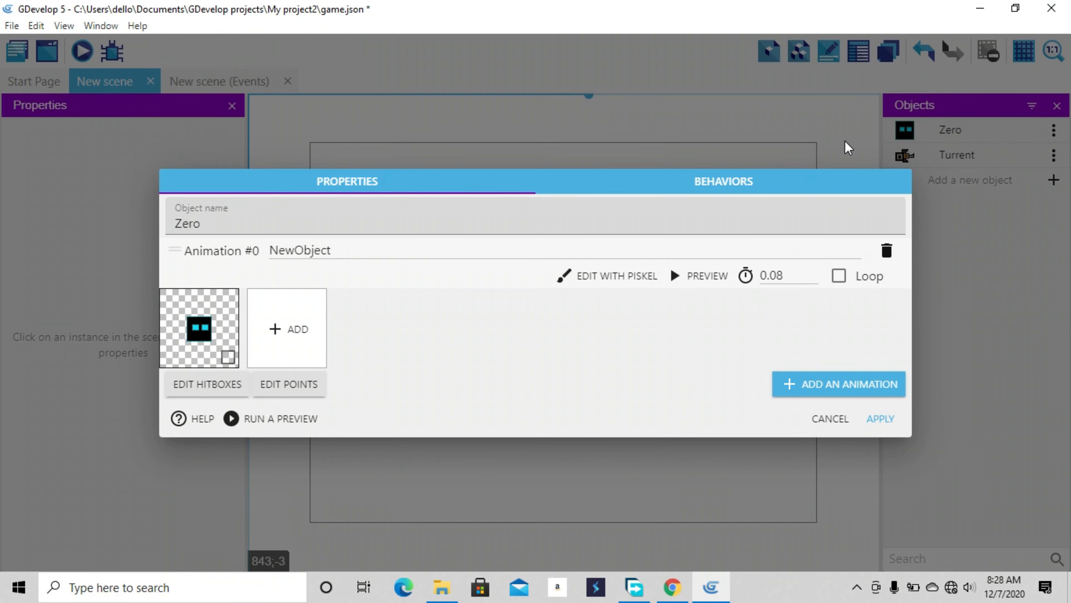
pyautogui.click(278, 387)
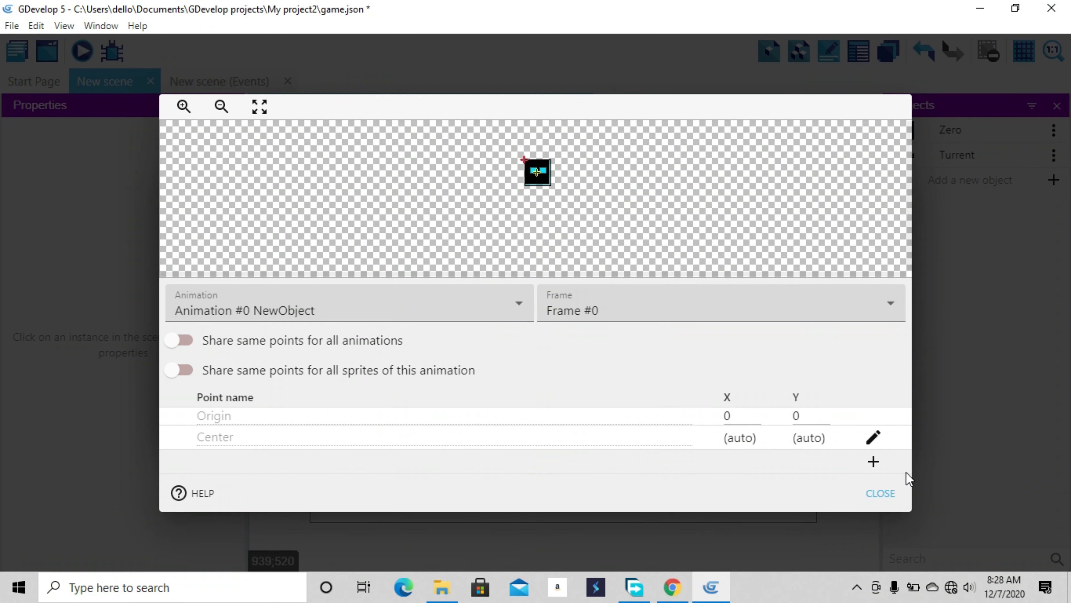
pyautogui.click(873, 462)
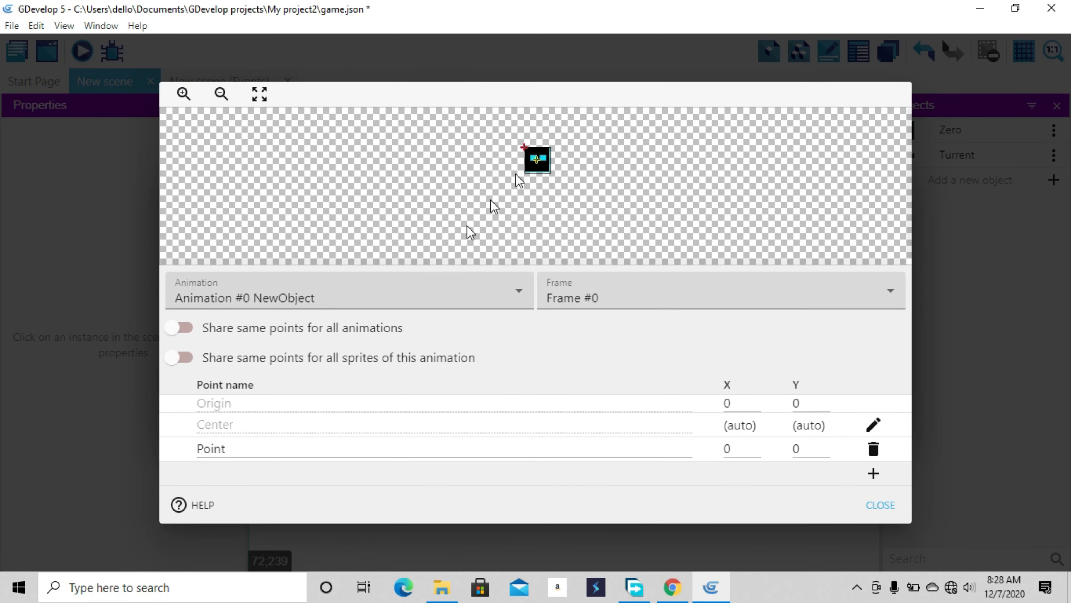
pyautogui.click(213, 448)
pyautogui.moveTo(236, 443); pyautogui.dragTo(115, 450)
pyautogui.click(197, 454)
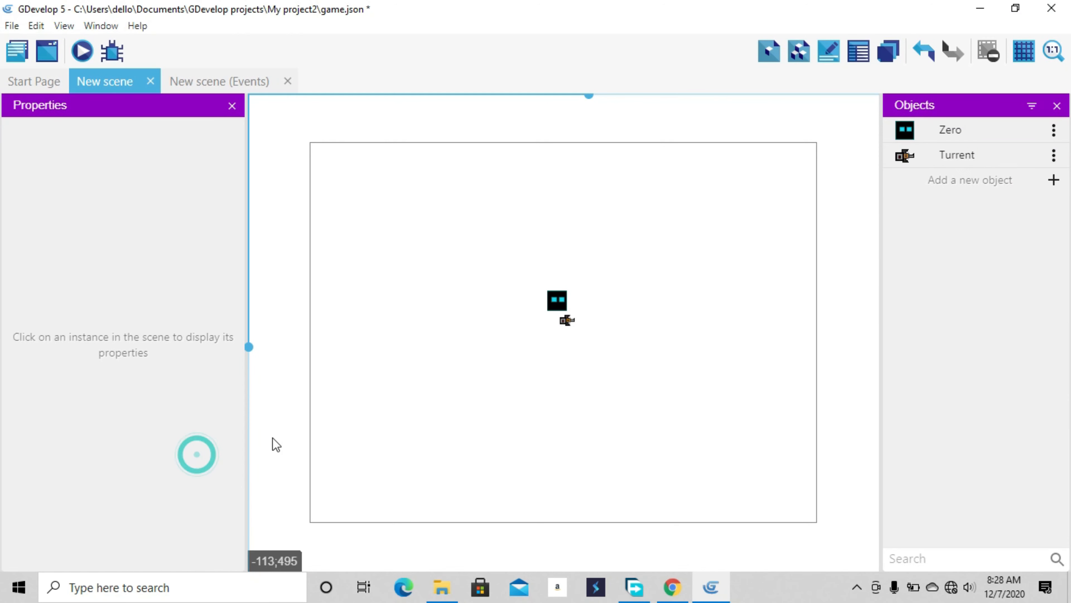
# - Edit the points of the Zero object's sprite and add a new point named Hand
pyautogui.click(1053, 130)
pyautogui.click(1035, 151)
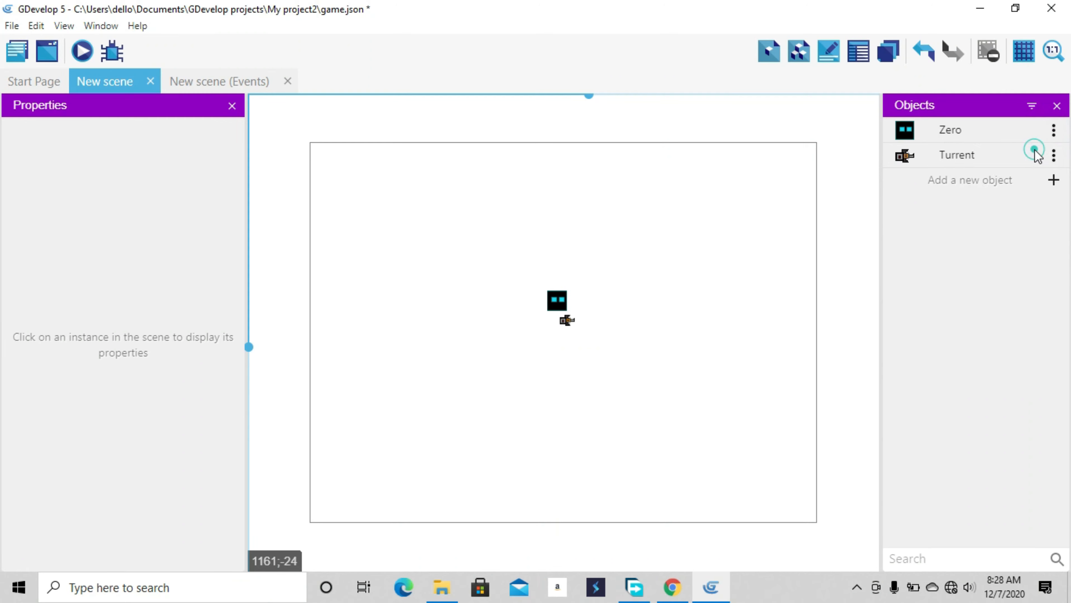
pyautogui.click(270, 380)
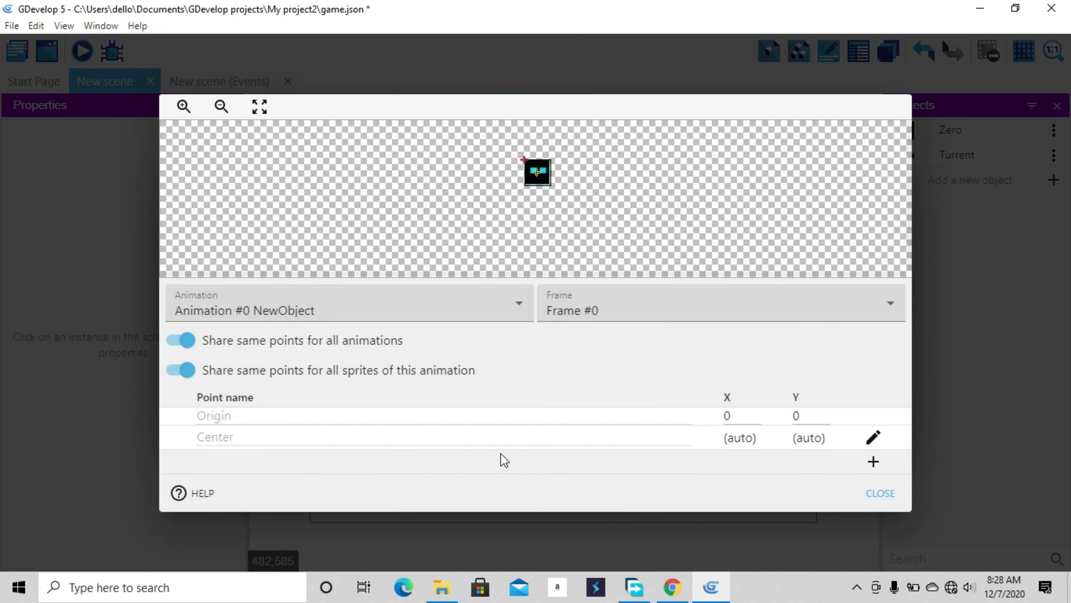
pyautogui.click(875, 462)
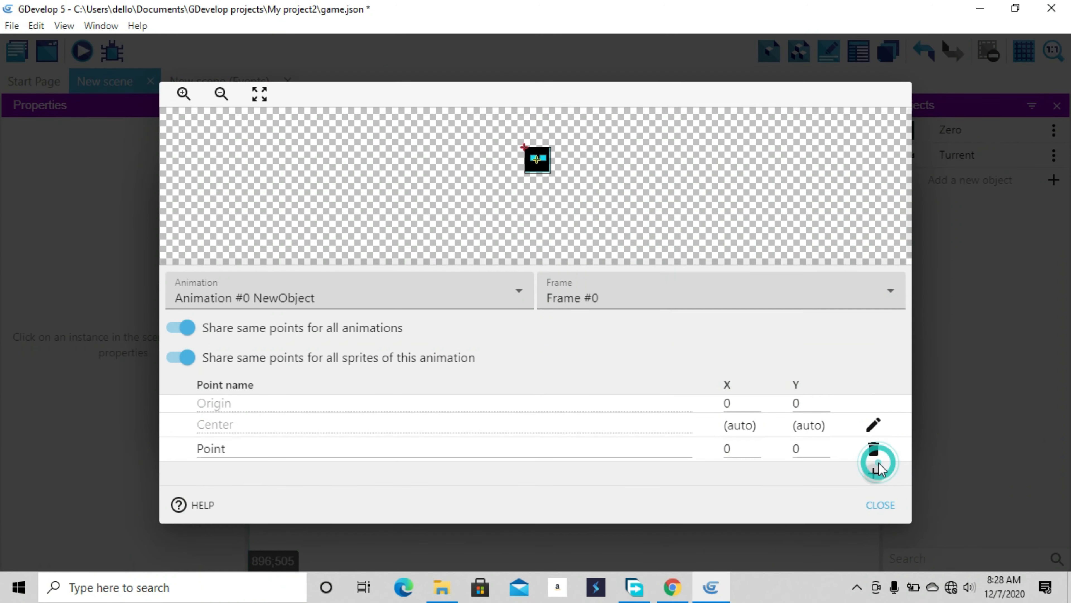
pyautogui.click(239, 447)
pyautogui.doubleClick(242, 447)
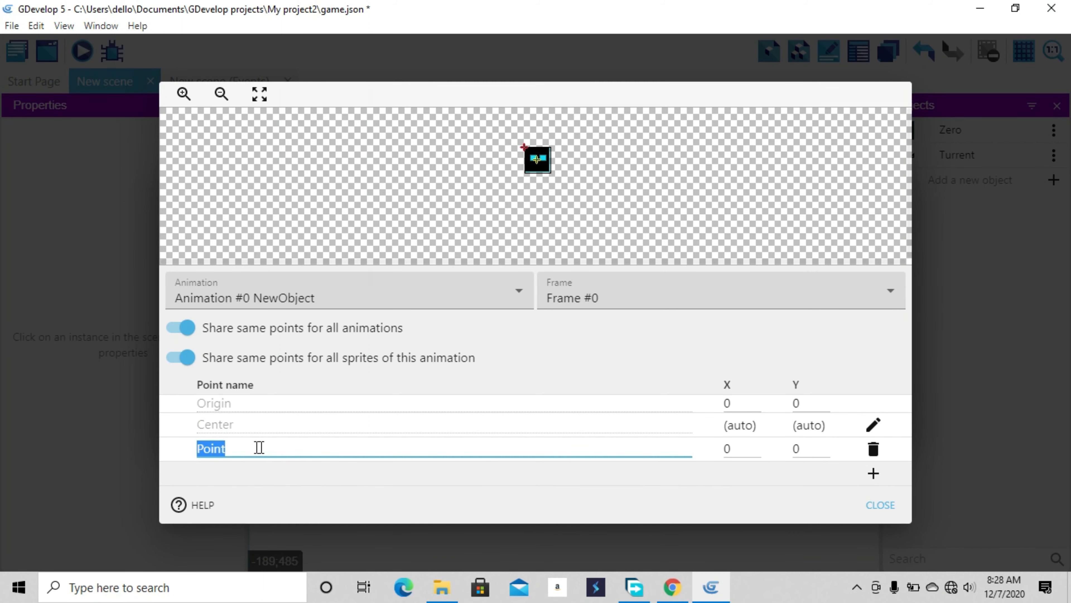
pyautogui.moveTo(220, 446); pyautogui.dragTo(187, 452)
pyautogui.press('BackSpace')
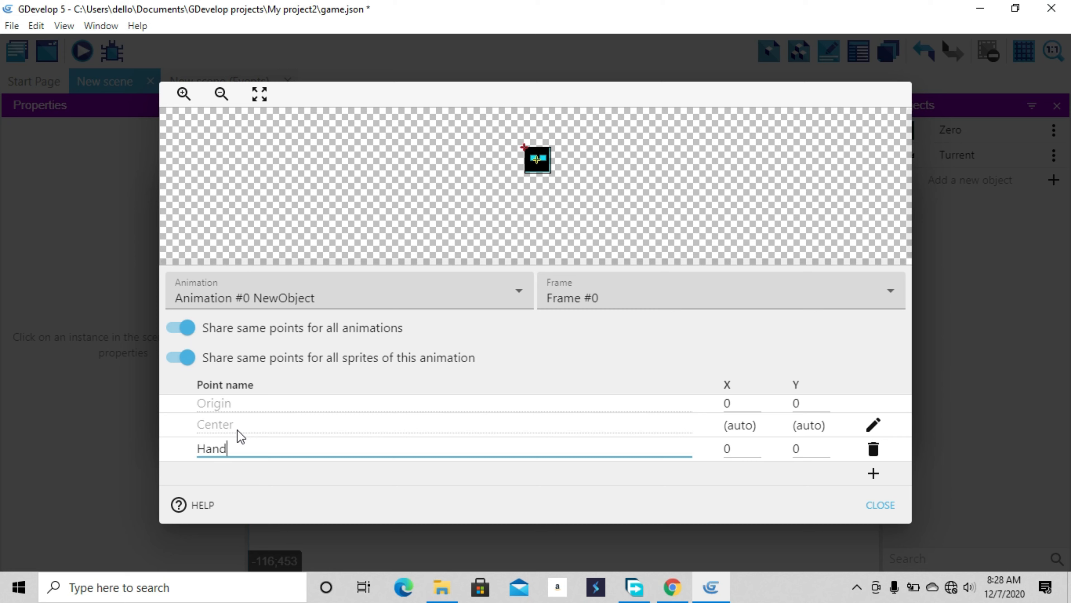
# - Place Zero's hand point on the lower middle of its body, at about X 17.9, Y 21.9
pyautogui.click(736, 448)
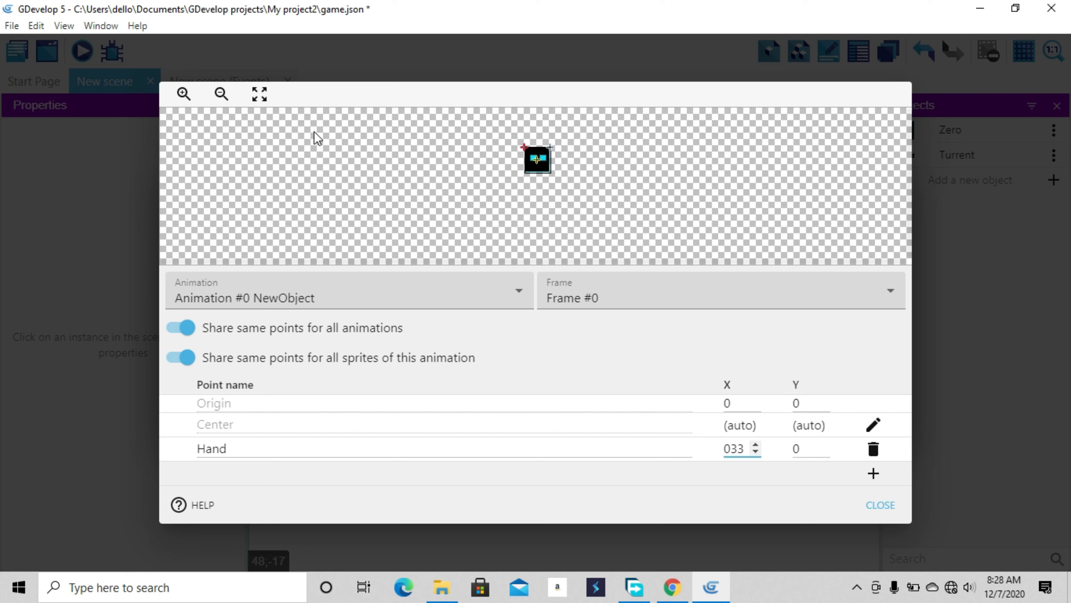
pyautogui.click(182, 94)
pyautogui.doubleClick(183, 94)
pyautogui.tripleClick(183, 94)
pyautogui.tripleClick(183, 93)
pyautogui.tripleClick(183, 93)
pyautogui.click(182, 90)
pyautogui.click(182, 90)
pyautogui.click(181, 90)
pyautogui.click(182, 91)
pyautogui.click(181, 91)
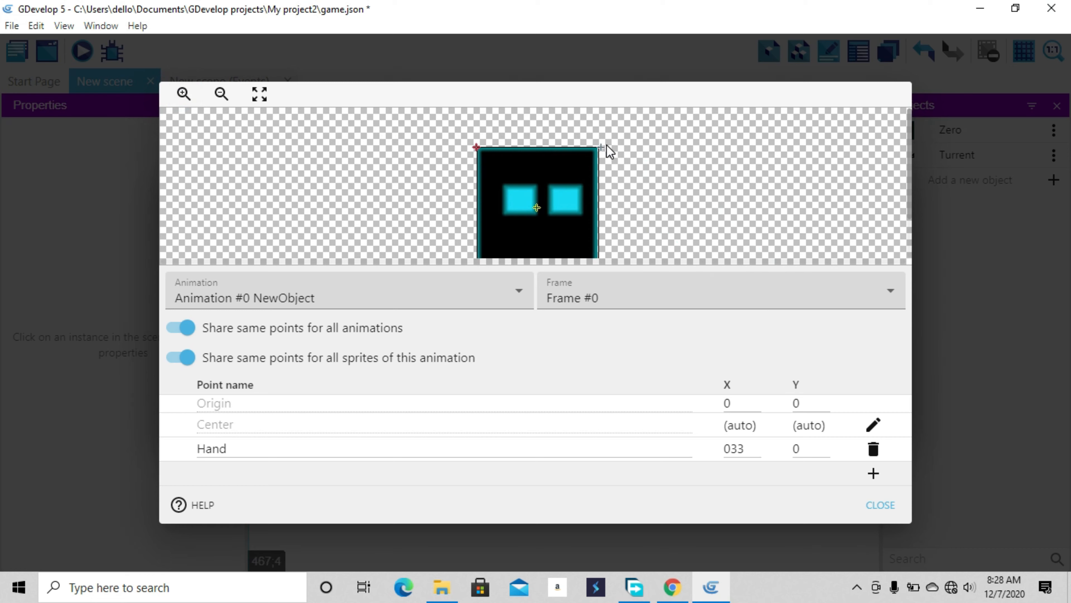
pyautogui.moveTo(601, 149); pyautogui.dragTo(553, 218)
pyautogui.scroll(-1, 587, 186)
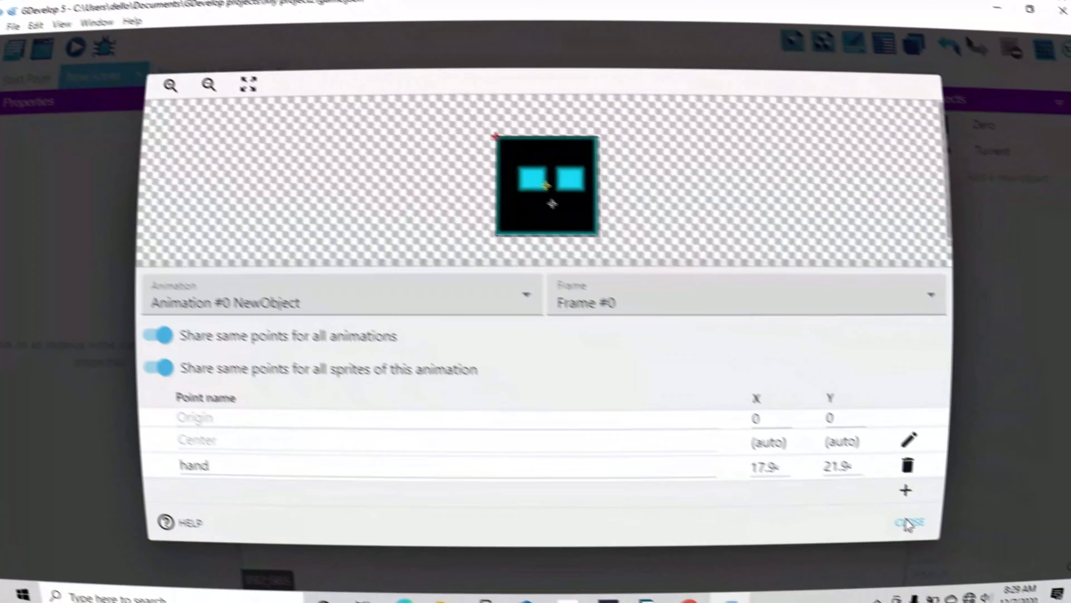
# - Apply the point changes to Zero, then preview the scene and close the preview
pyautogui.click(906, 522)
pyautogui.click(879, 419)
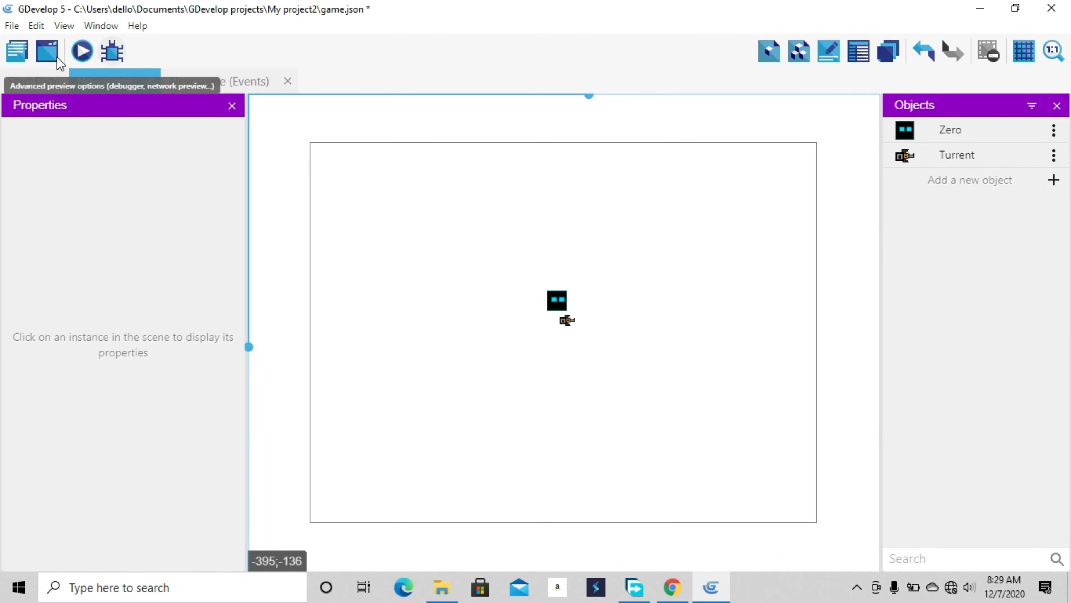
pyautogui.click(83, 51)
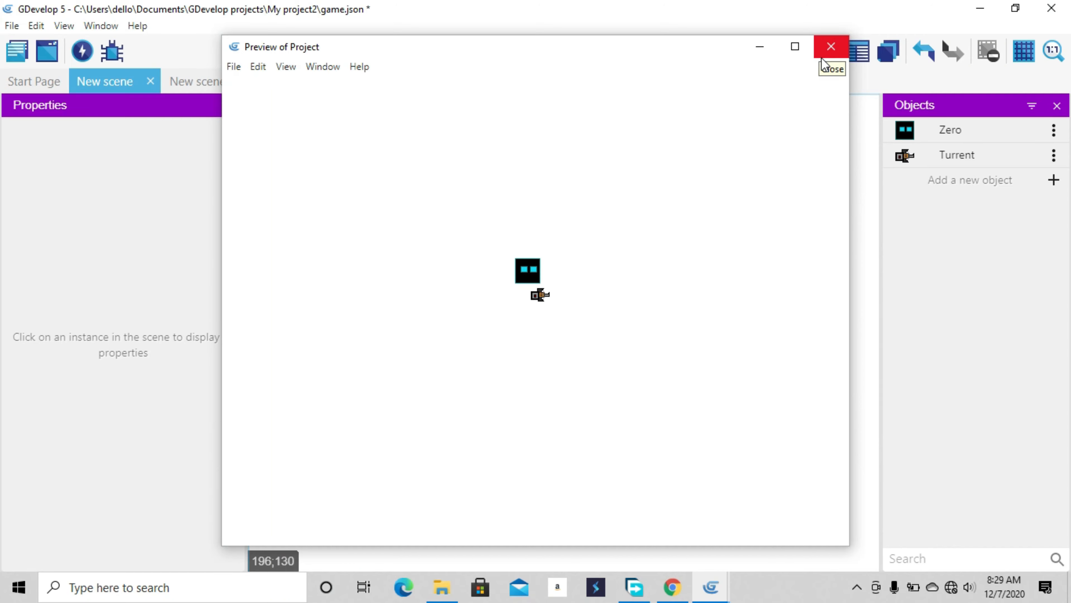
pyautogui.click(830, 46)
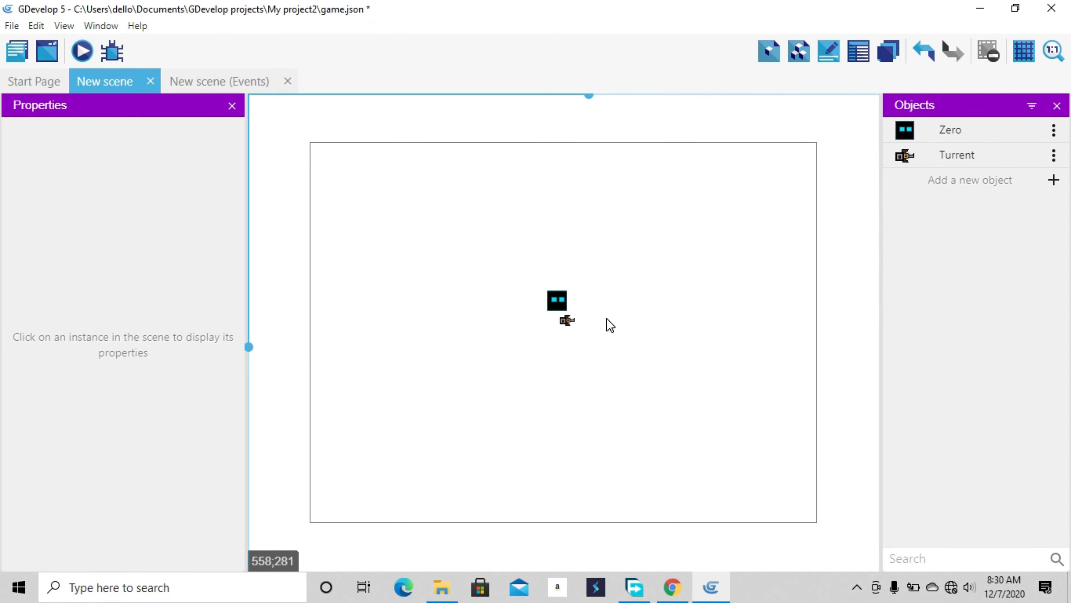
# - Edit the points of the Turrent sprite and move its Origin onto the red square at the gun's rear, at about X 5.3, Y 9.4
pyautogui.click(1053, 156)
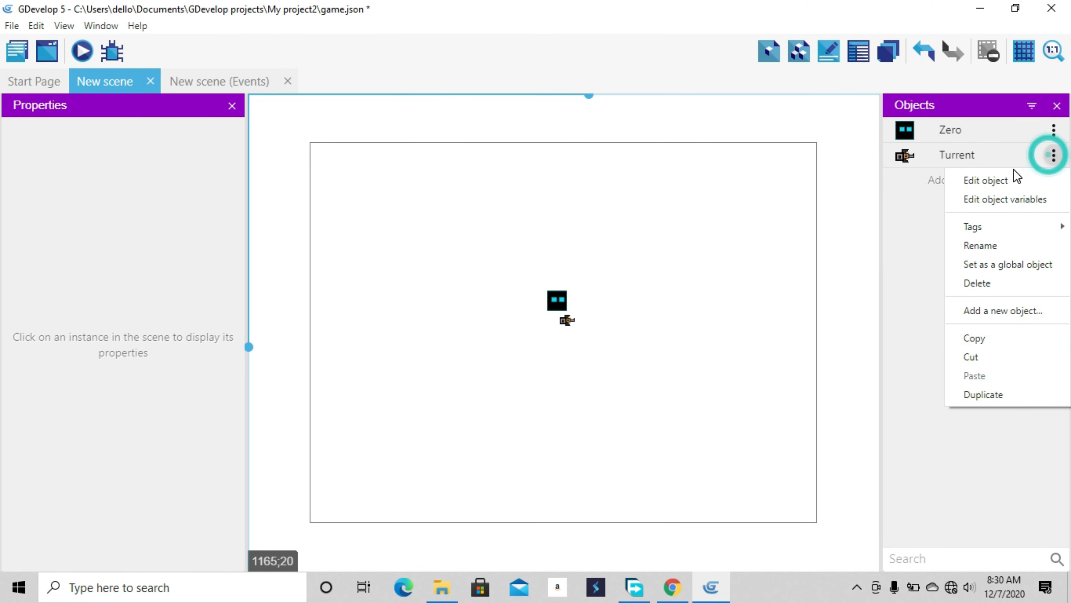
pyautogui.click(996, 181)
pyautogui.click(273, 386)
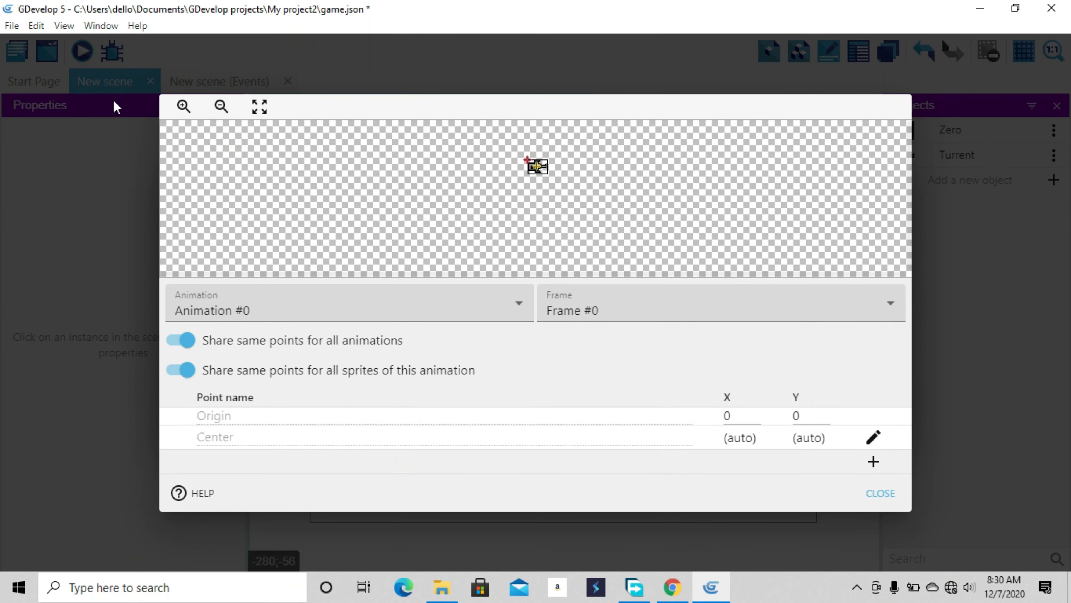
pyautogui.click(182, 110)
pyautogui.click(183, 110)
pyautogui.click(184, 111)
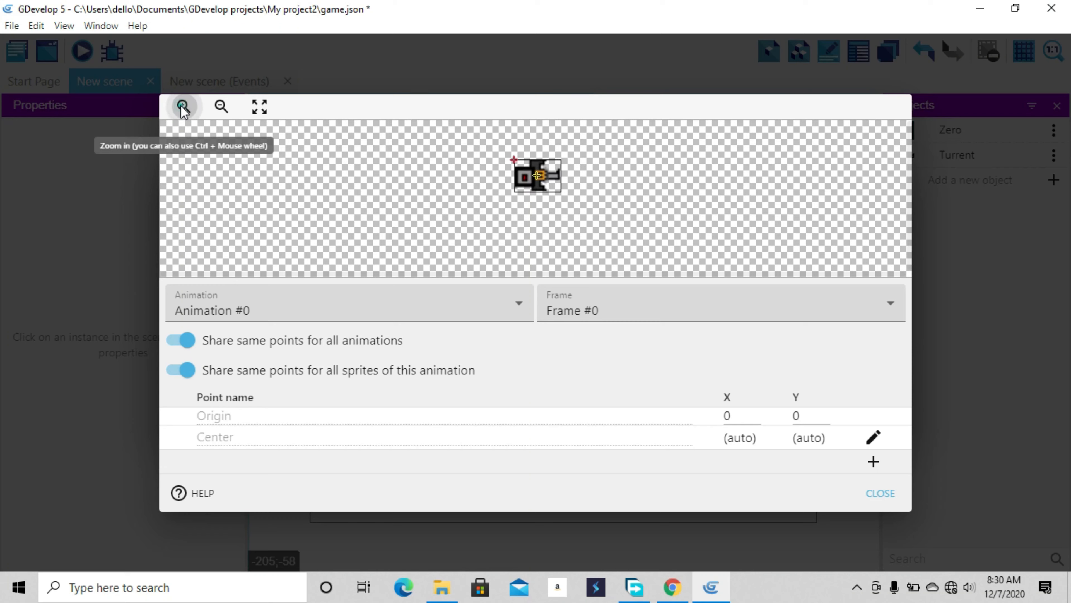
pyautogui.click(184, 112)
pyautogui.click(183, 108)
pyautogui.click(183, 108)
pyautogui.click(183, 108)
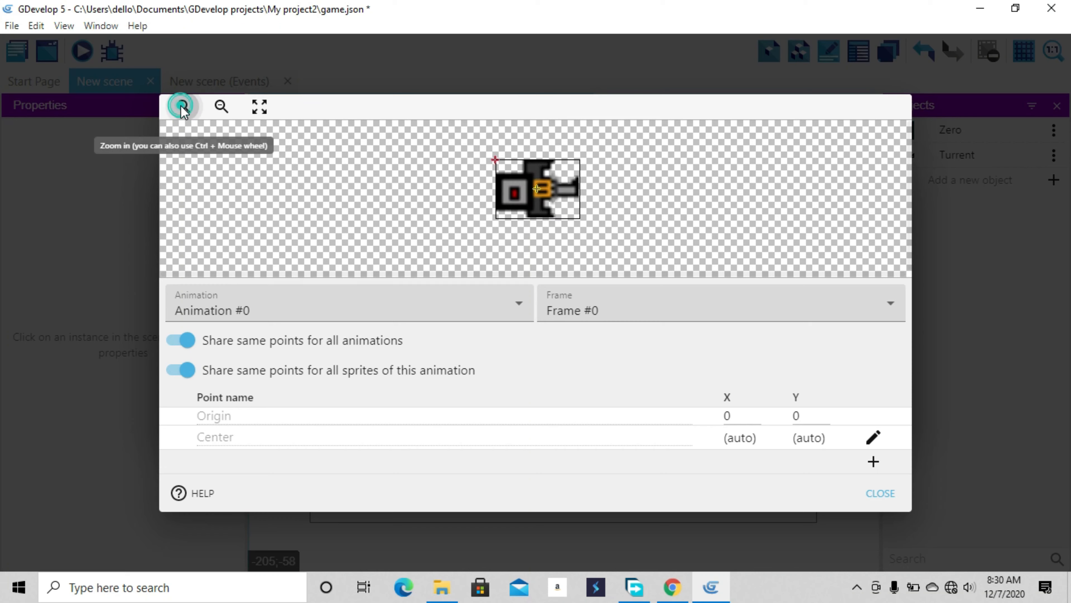
pyautogui.click(183, 108)
pyautogui.click(183, 108)
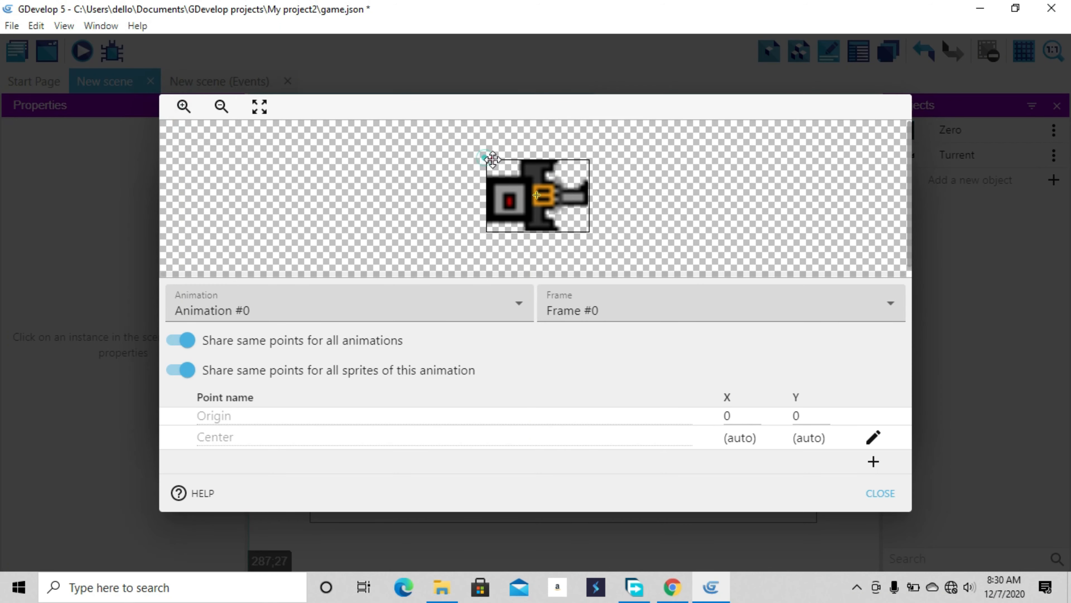
pyautogui.moveTo(492, 159); pyautogui.dragTo(532, 183)
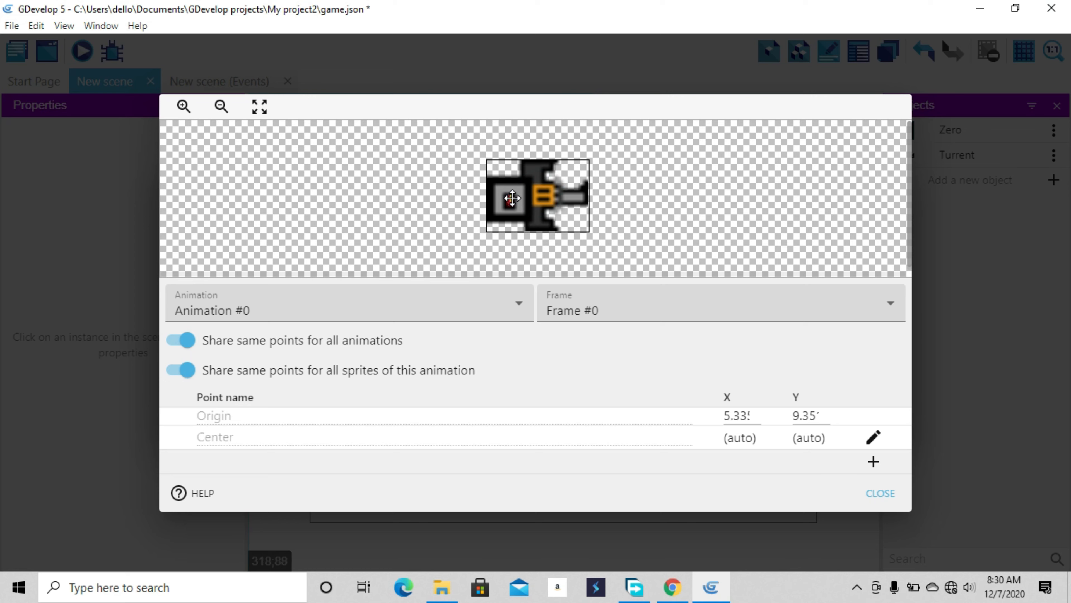
# - Move Turrent's Center point onto the gun's red square, at about X 5.5, Y 9.2, and apply the object changes
pyautogui.moveTo(510, 198); pyautogui.dragTo(510, 197)
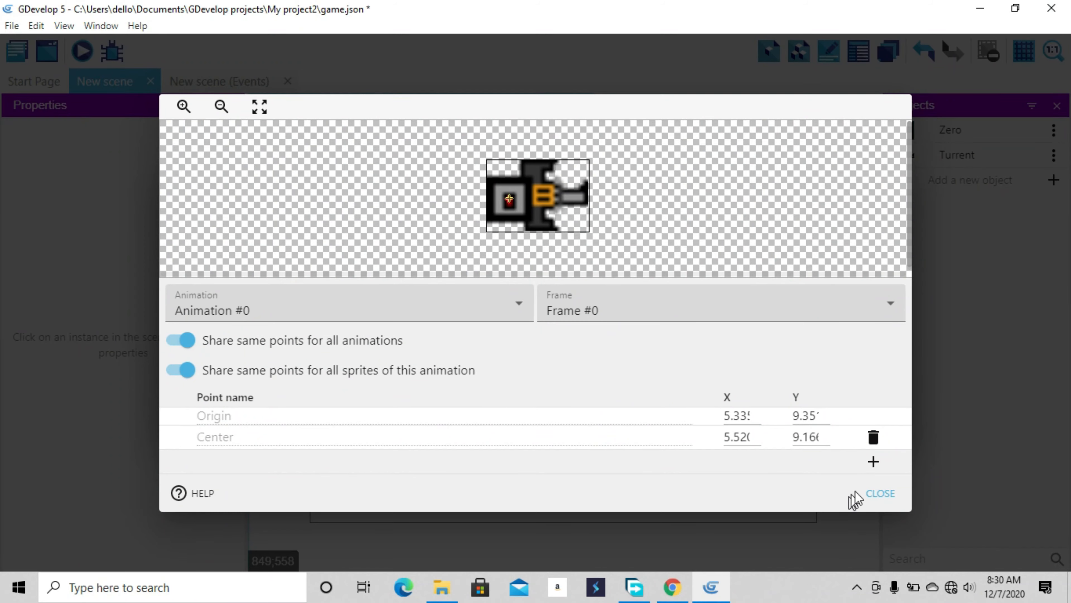
pyautogui.click(880, 494)
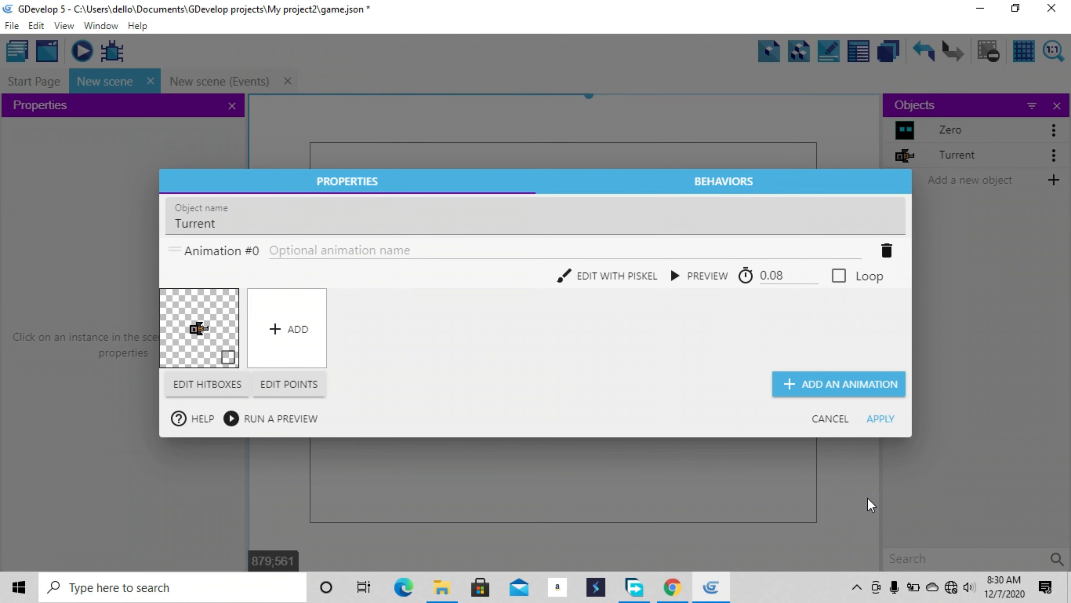
pyautogui.click(881, 419)
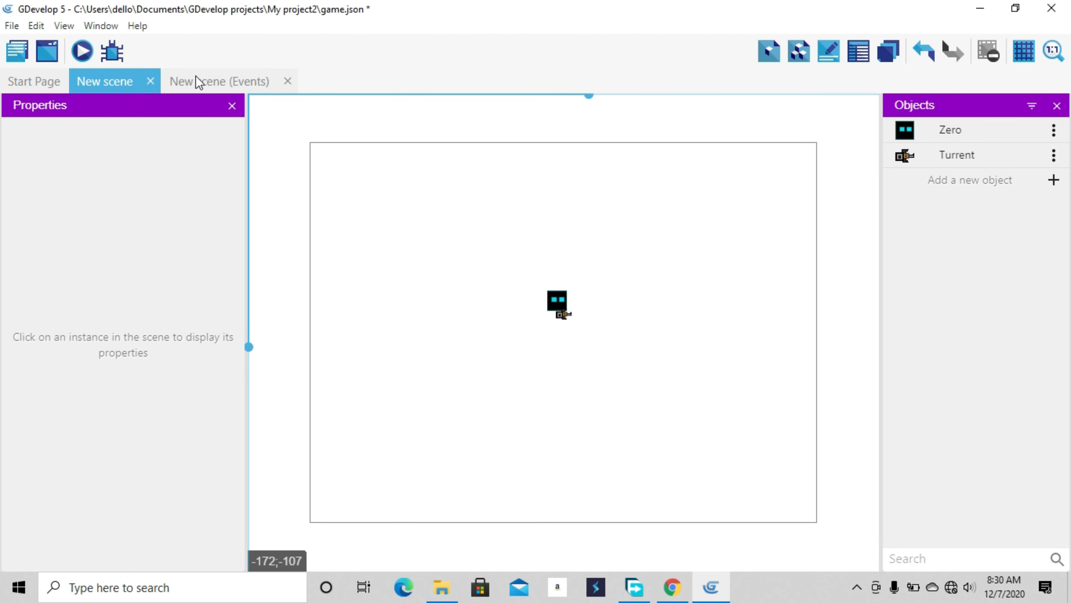
# - Add a Position of an object action for Turrent to the Gun group's event, with both modification signs as = (set to)
pyautogui.click(185, 80)
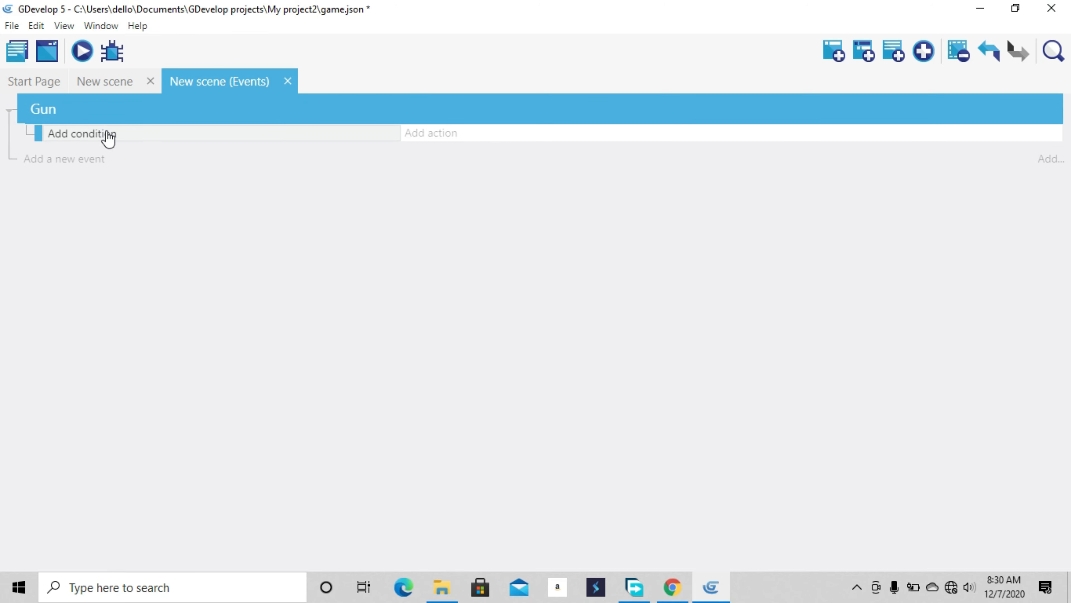
pyautogui.click(420, 134)
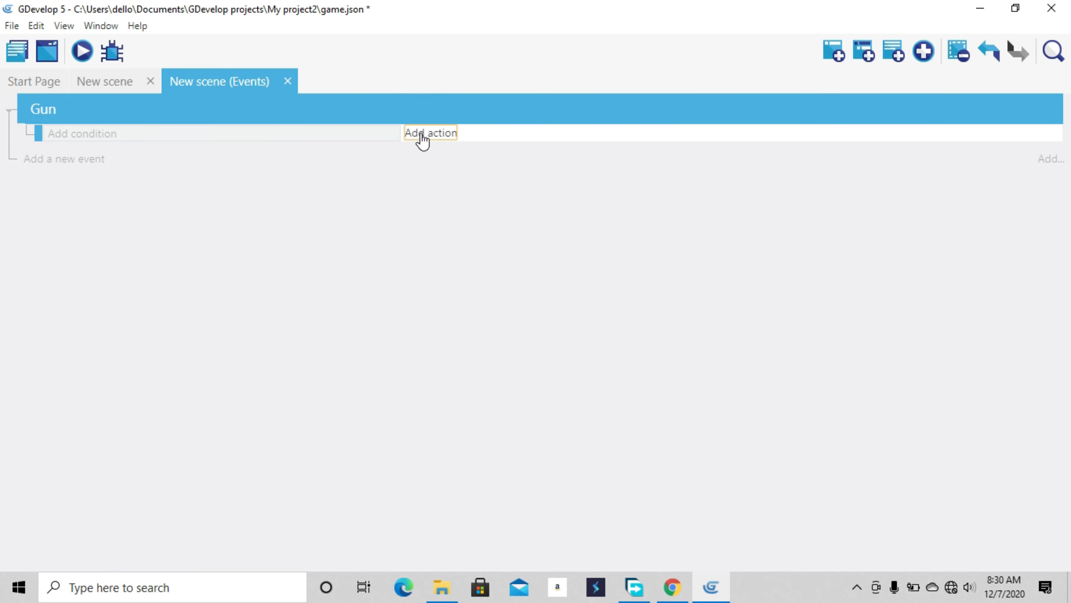
pyautogui.click(120, 219)
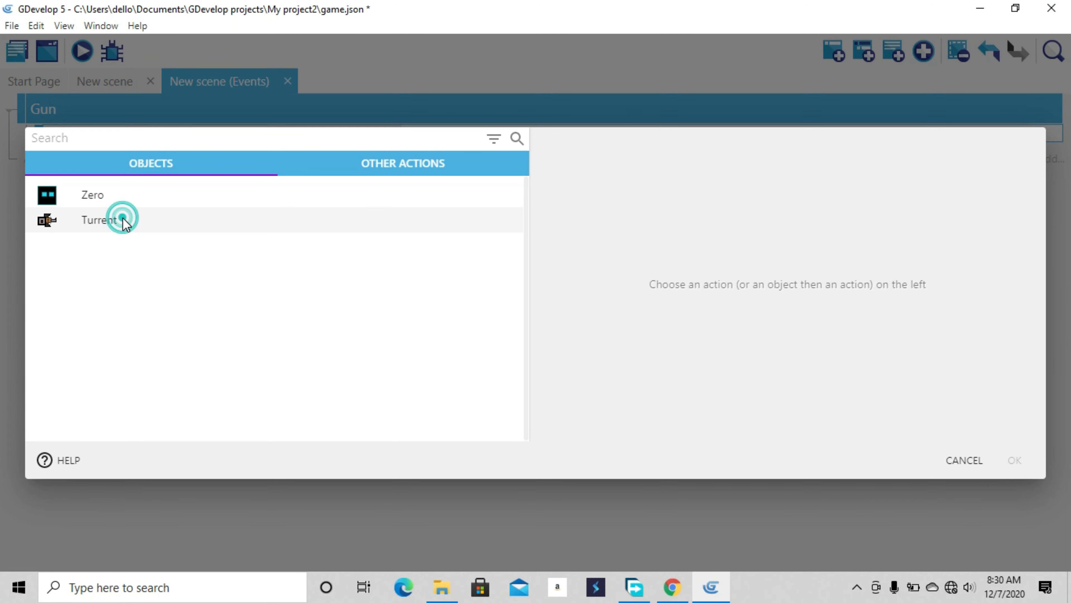
pyautogui.scroll(-5, 488, 264)
pyautogui.scroll(-3, 485, 296)
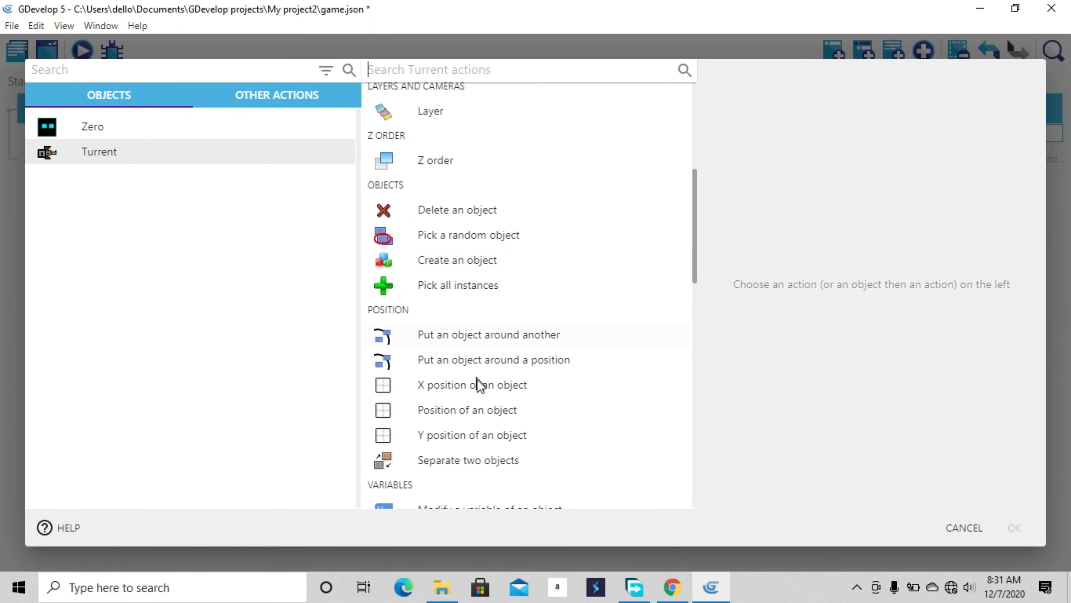
pyautogui.click(468, 409)
pyautogui.click(747, 123)
pyautogui.click(749, 160)
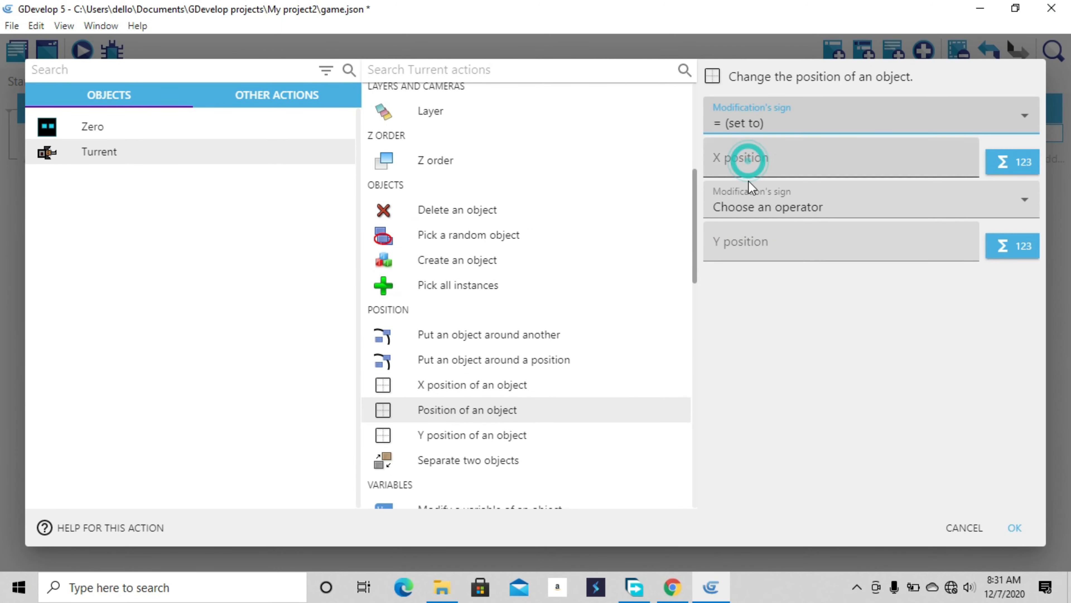
pyautogui.click(748, 208)
pyautogui.click(746, 206)
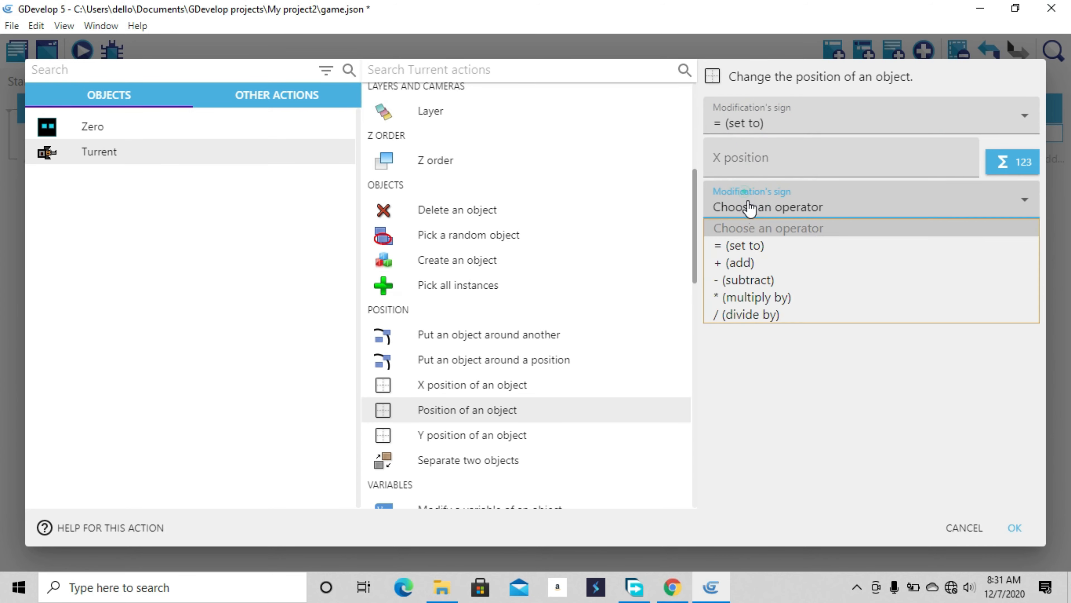
pyautogui.click(746, 247)
# - Set the action's X position to Zero's X position expression, Zero.X()
pyautogui.click(770, 166)
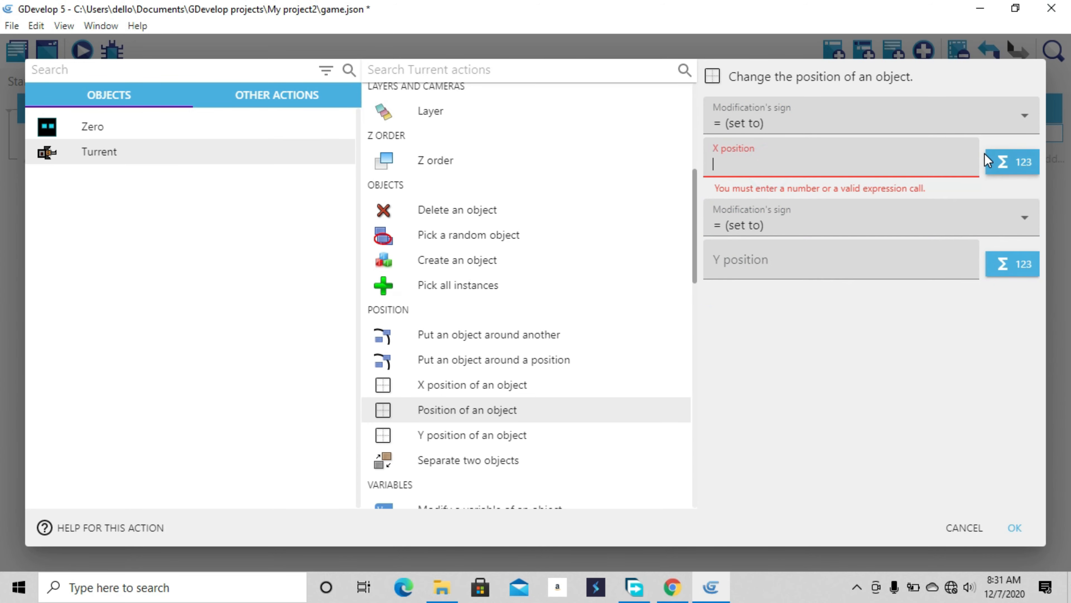
pyautogui.click(1010, 161)
pyautogui.click(798, 214)
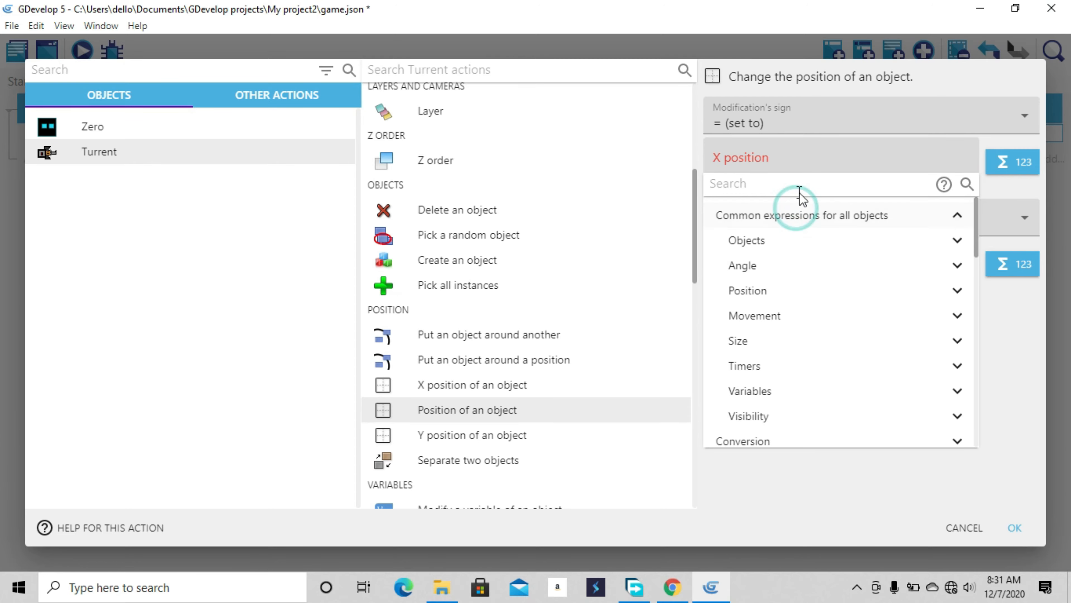
pyautogui.click(772, 291)
pyautogui.scroll(-2, 801, 312)
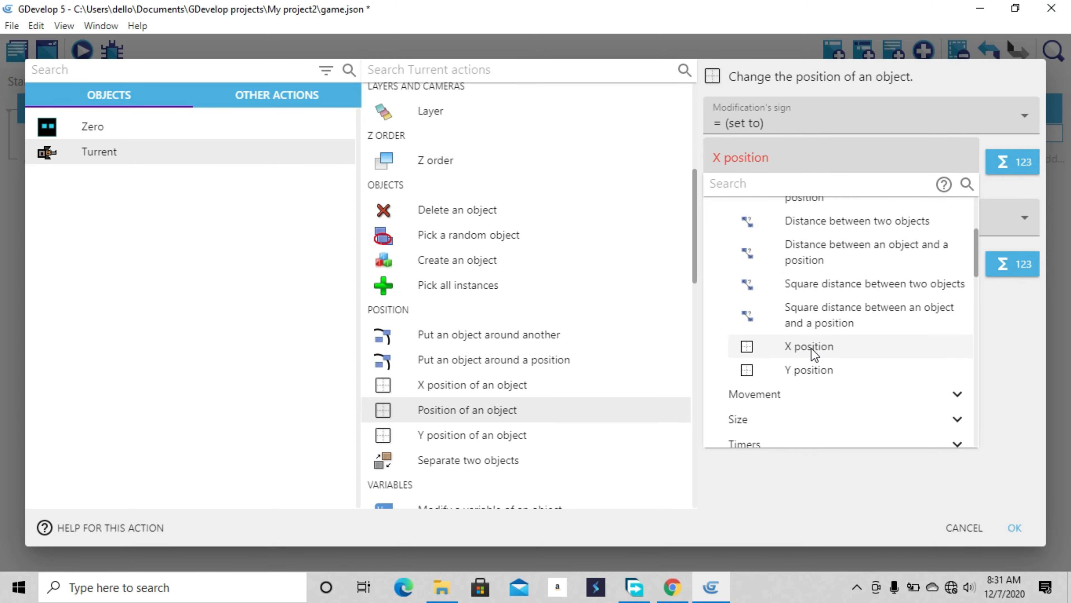
pyautogui.click(808, 349)
pyautogui.click(477, 226)
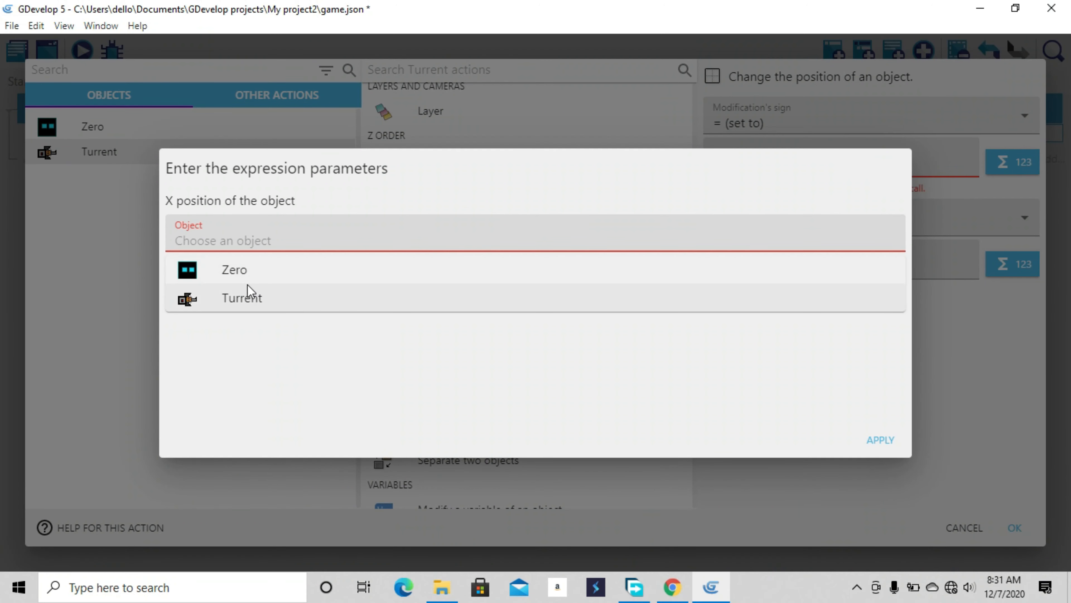
pyautogui.click(237, 270)
pyautogui.click(880, 440)
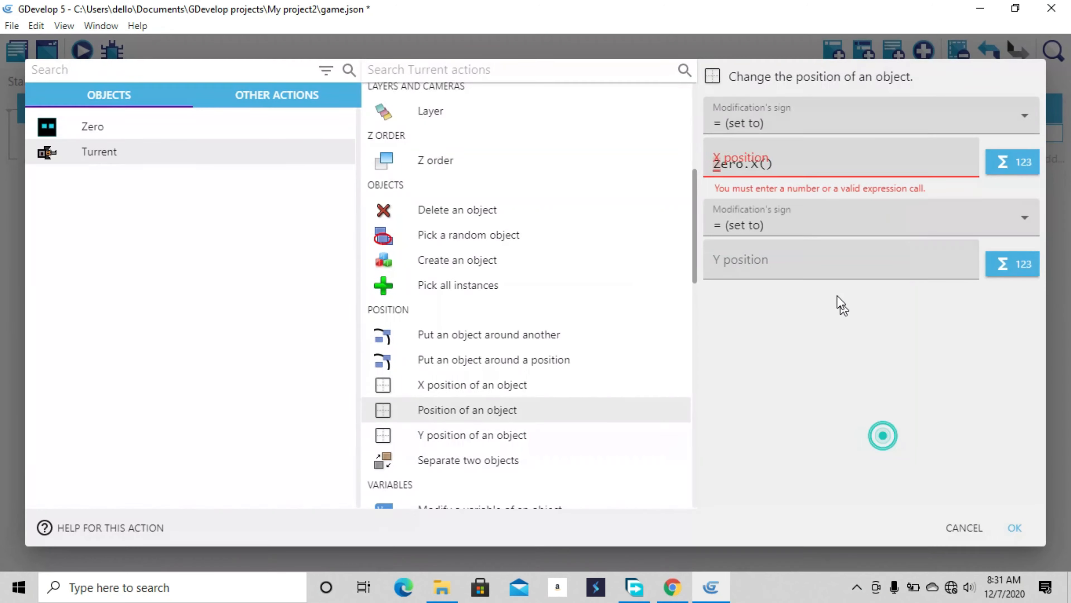
# - Set the action's Y position to Zero's Y position expression, Zero.Y(), and confirm the action
pyautogui.click(795, 249)
pyautogui.click(1011, 246)
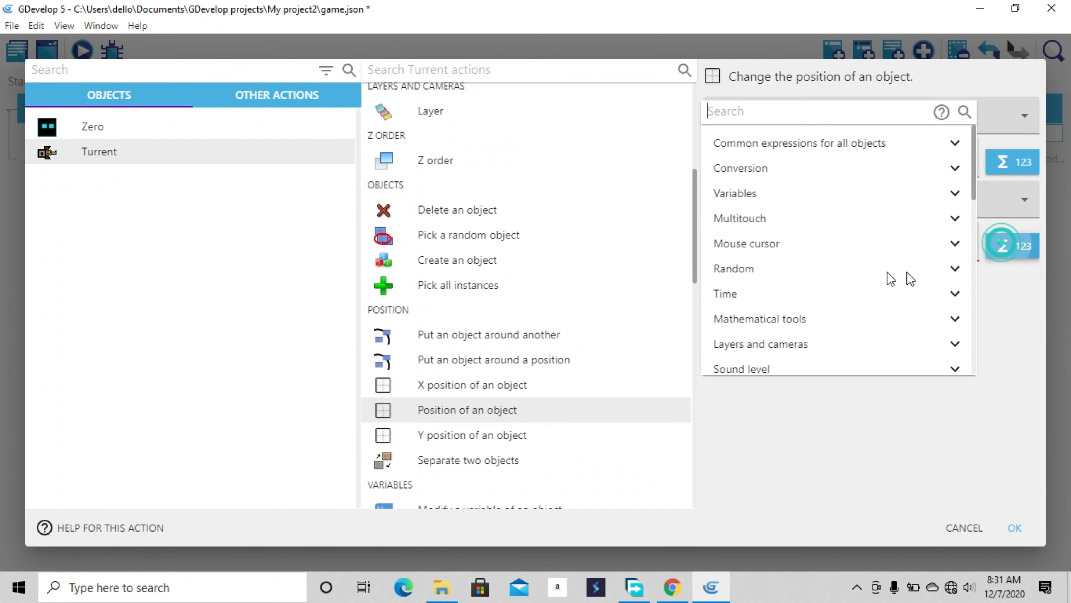
pyautogui.click(783, 147)
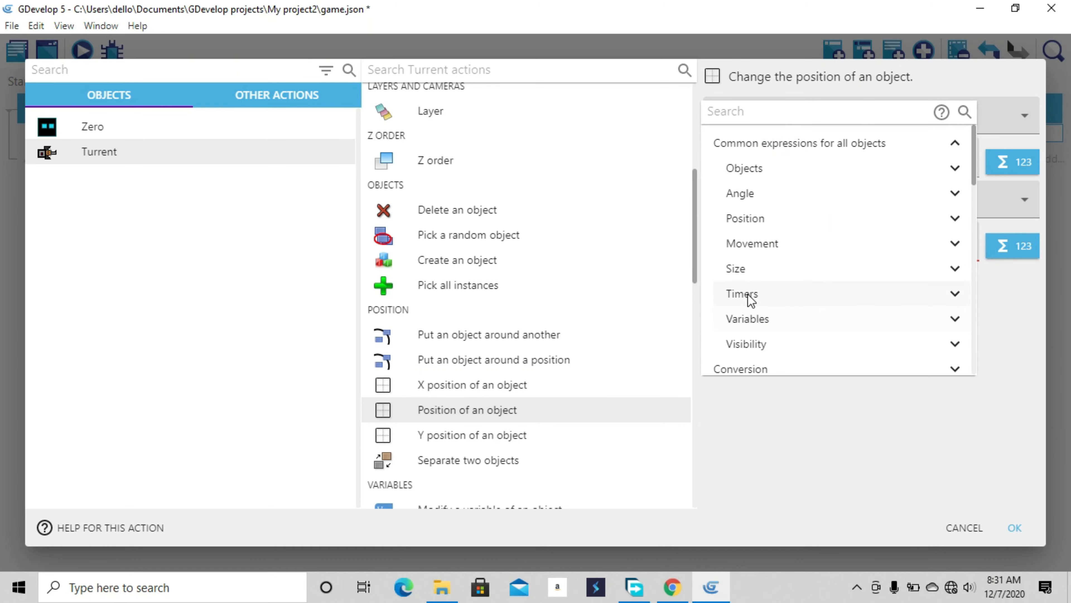
pyautogui.click(756, 227)
pyautogui.scroll(-4, 777, 282)
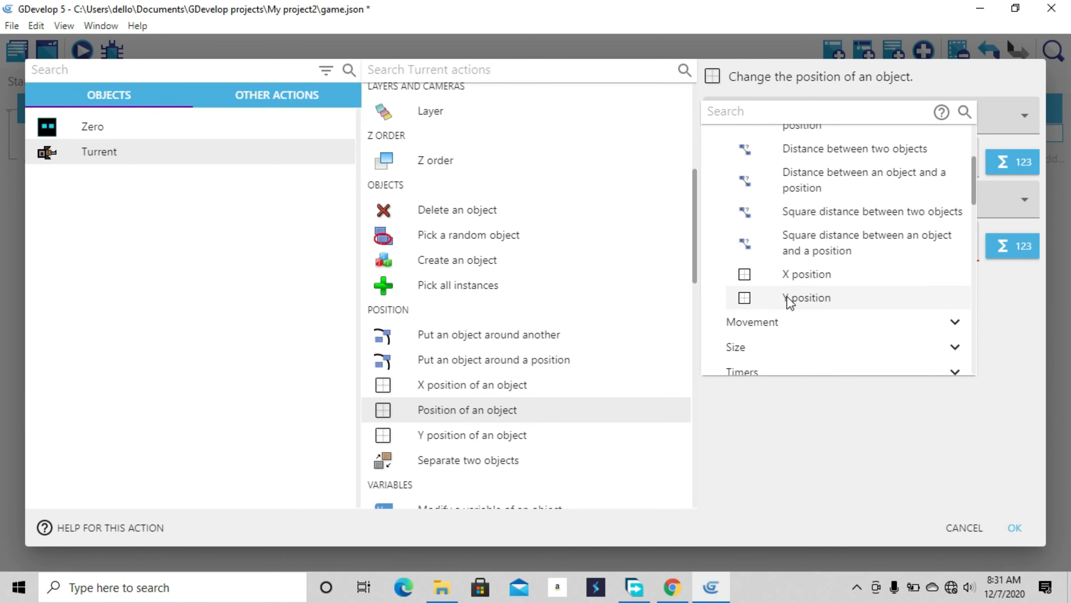
pyautogui.click(789, 298)
pyautogui.click(276, 241)
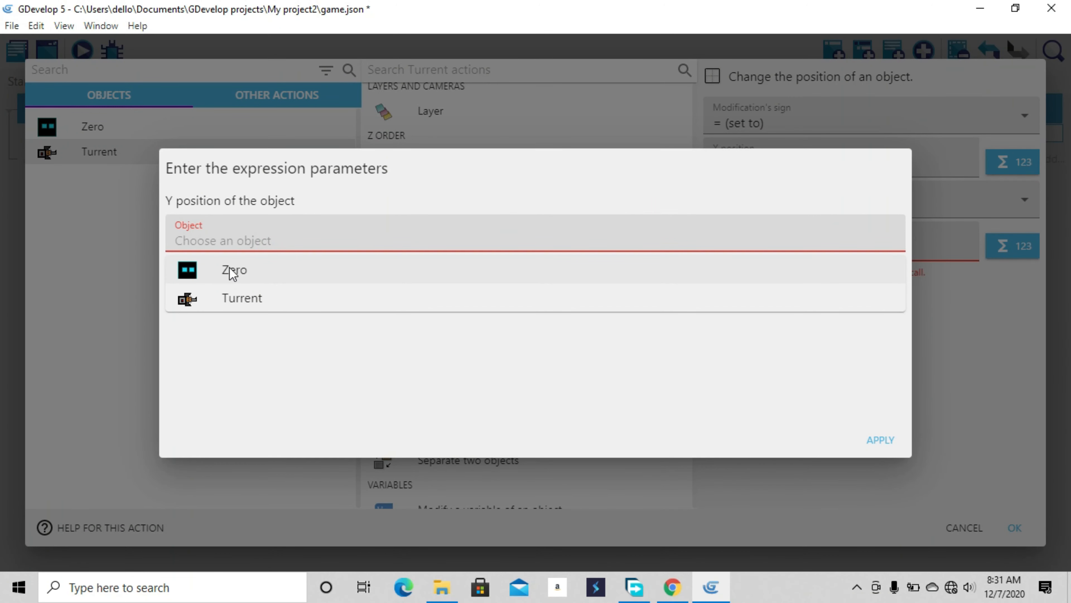
pyautogui.click(231, 278)
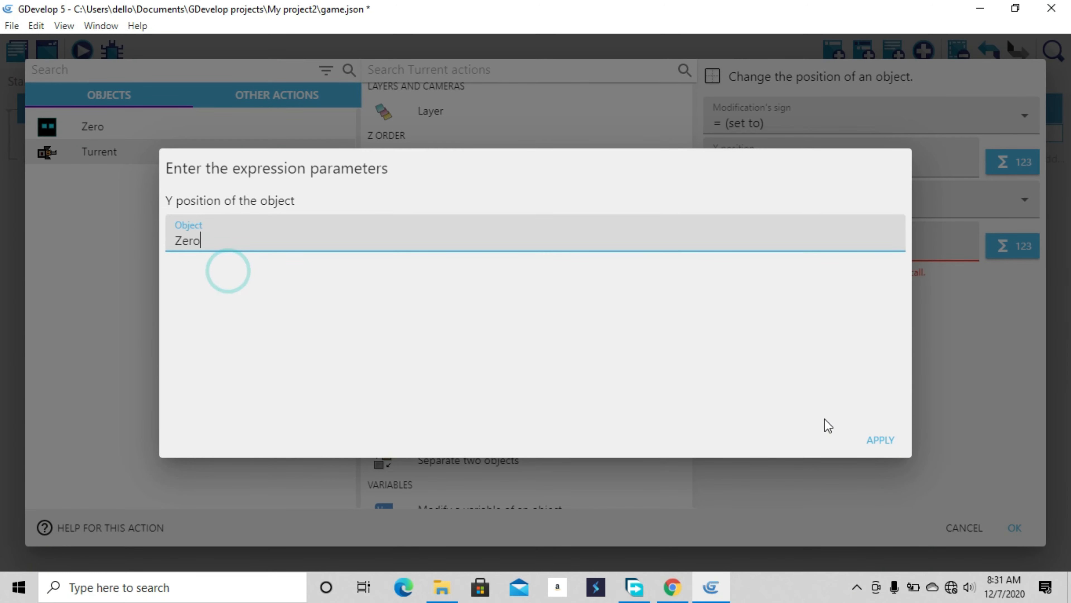
pyautogui.click(880, 440)
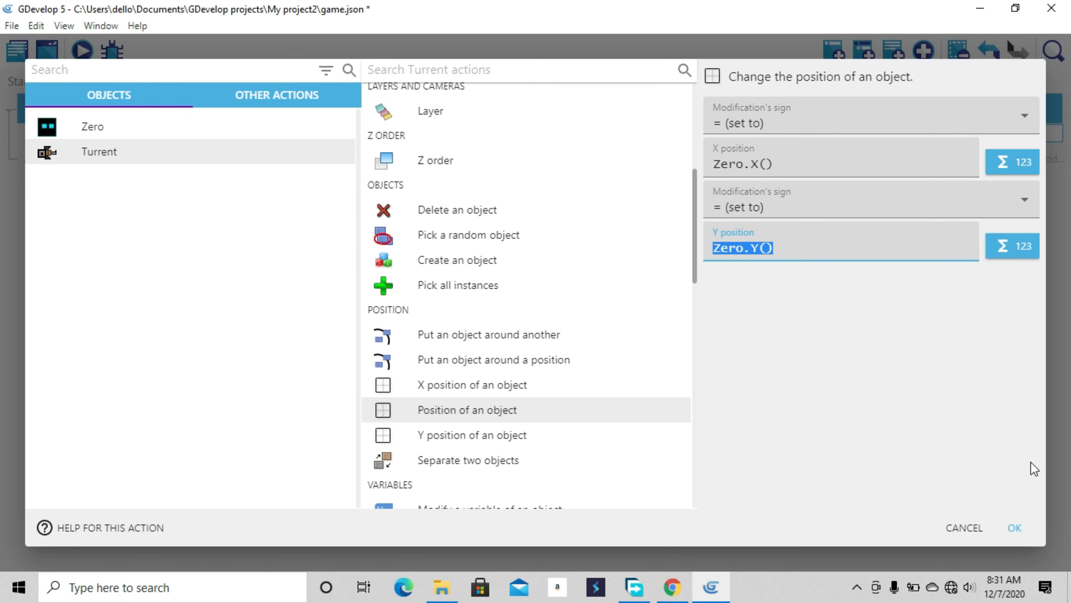
pyautogui.click(1014, 527)
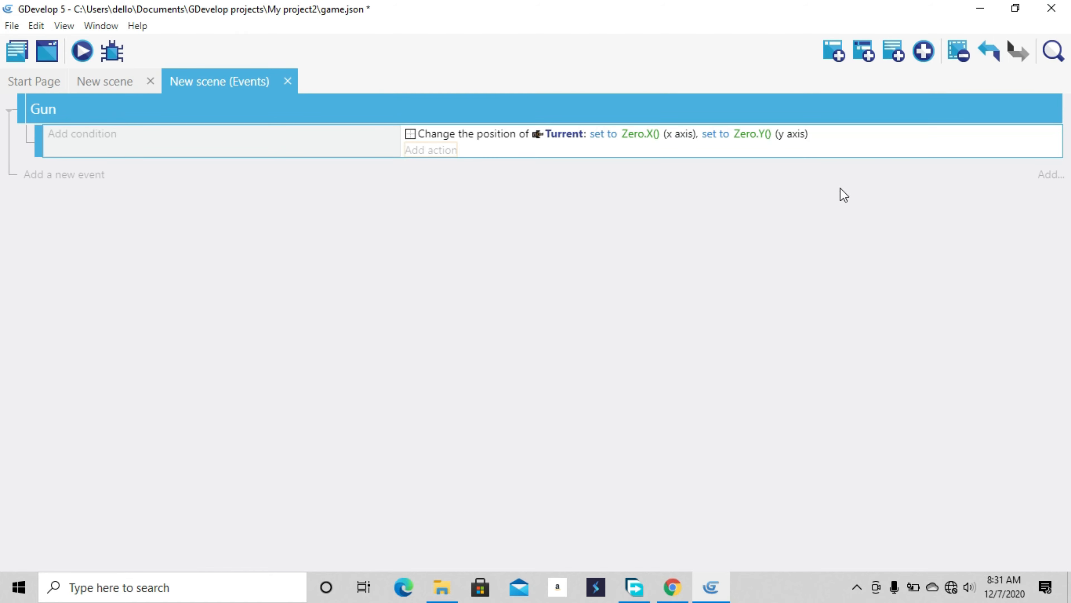
# - Preview the scene from the events sheet and move Zero around to check how the gun follows it
pyautogui.click(103, 81)
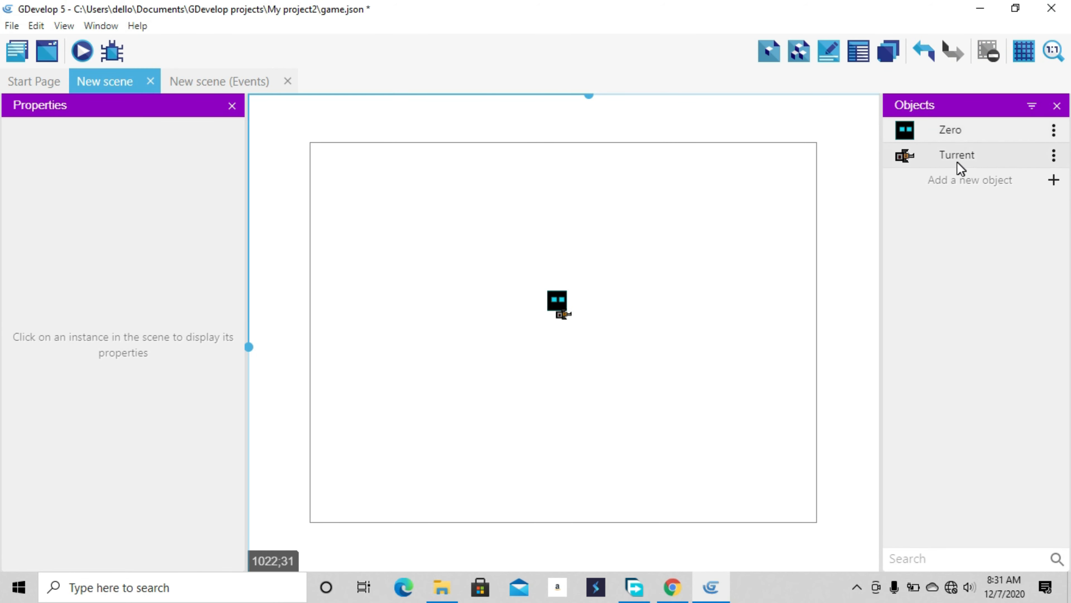
pyautogui.click(251, 80)
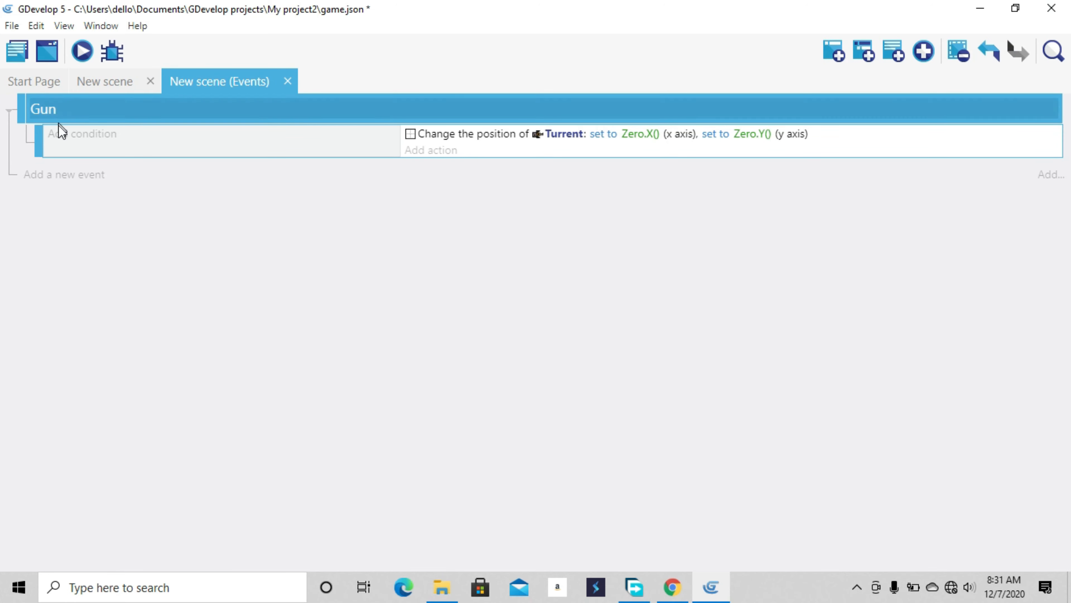
pyautogui.click(82, 50)
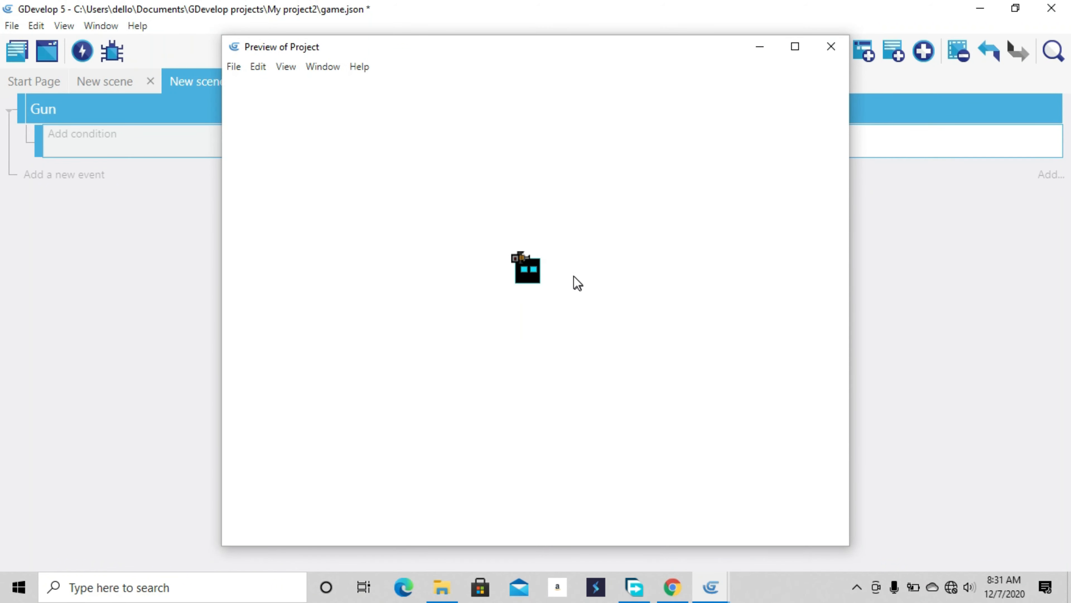
pyautogui.press('Up')
pyautogui.press('Right')
pyautogui.press('Down')
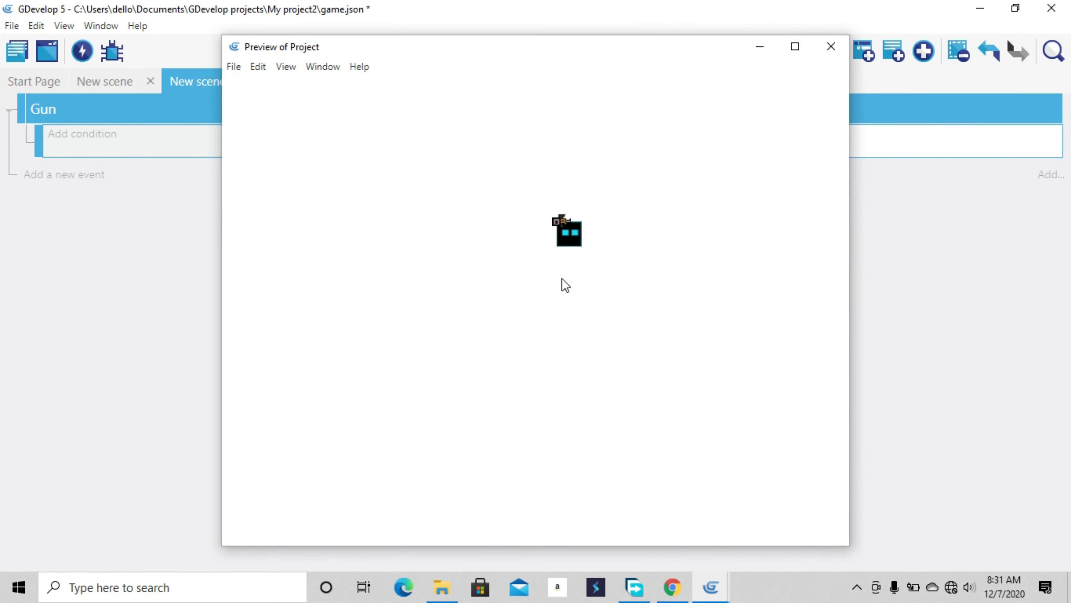
pyautogui.press('Left')
pyautogui.press('Up')
pyautogui.press('Left')
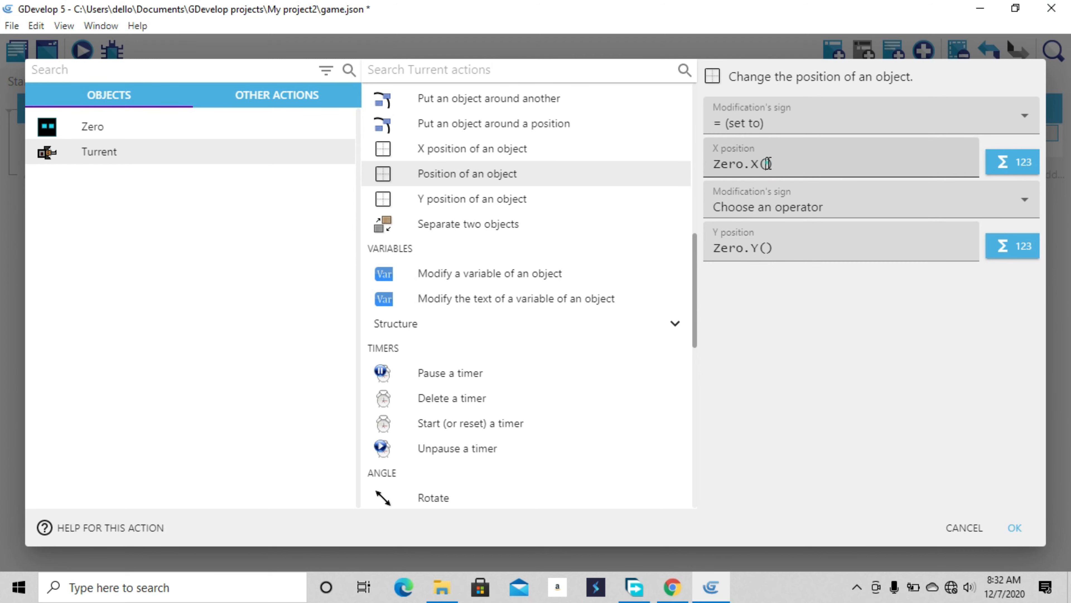
# - Change the Turrent position action's expressions to Zero.X("hand") for X and Zero.Y("hand") for Y, and confirm the action
pyautogui.click(768, 164)
pyautogui.write("'")
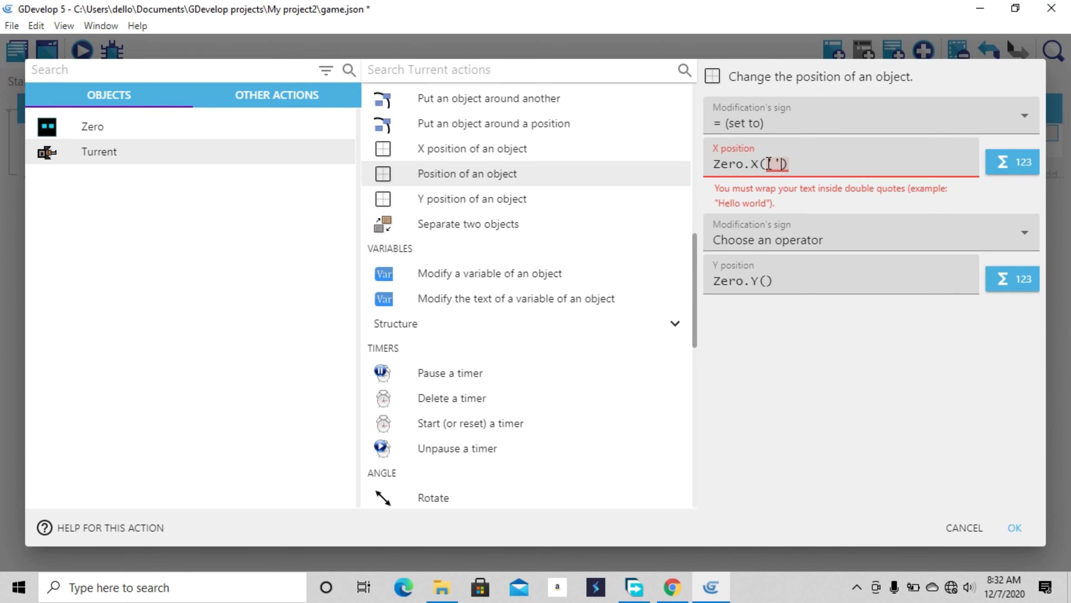
pyautogui.press('BackSpace')
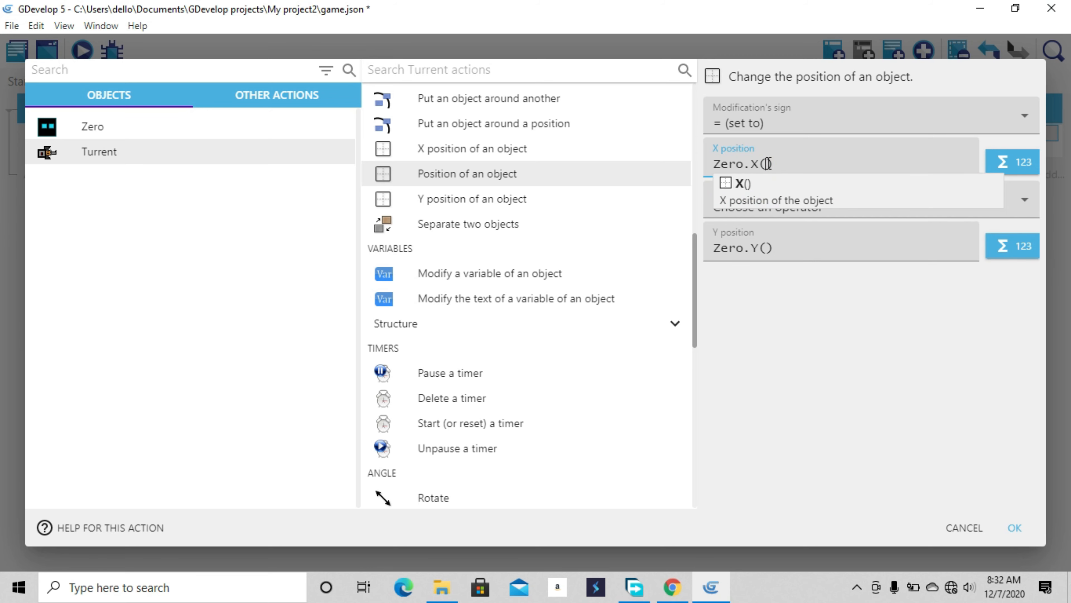
pyautogui.write('"')
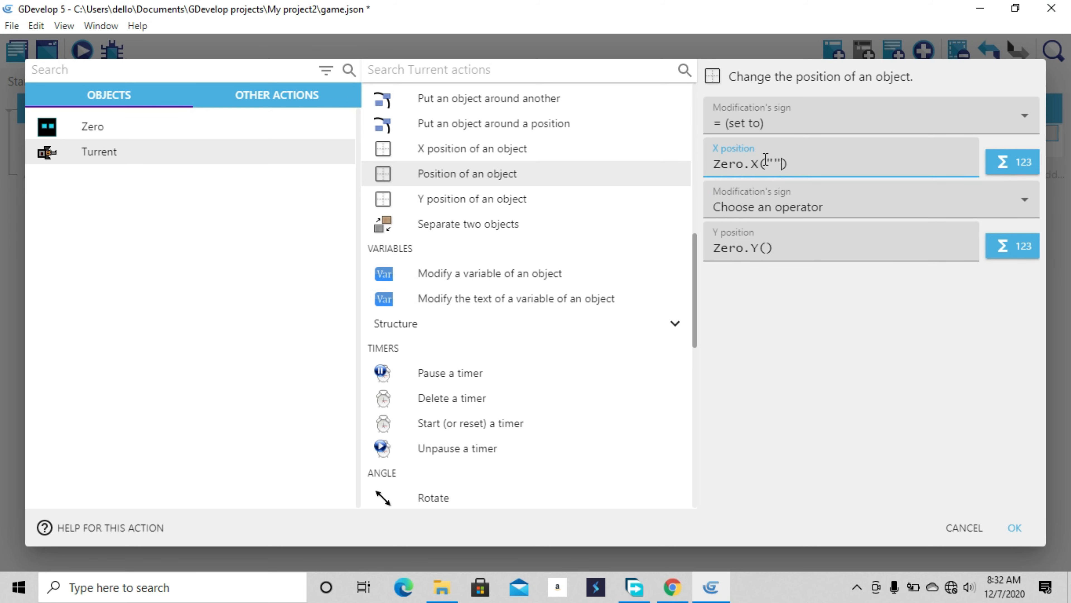
pyautogui.click(774, 161)
pyautogui.click(766, 247)
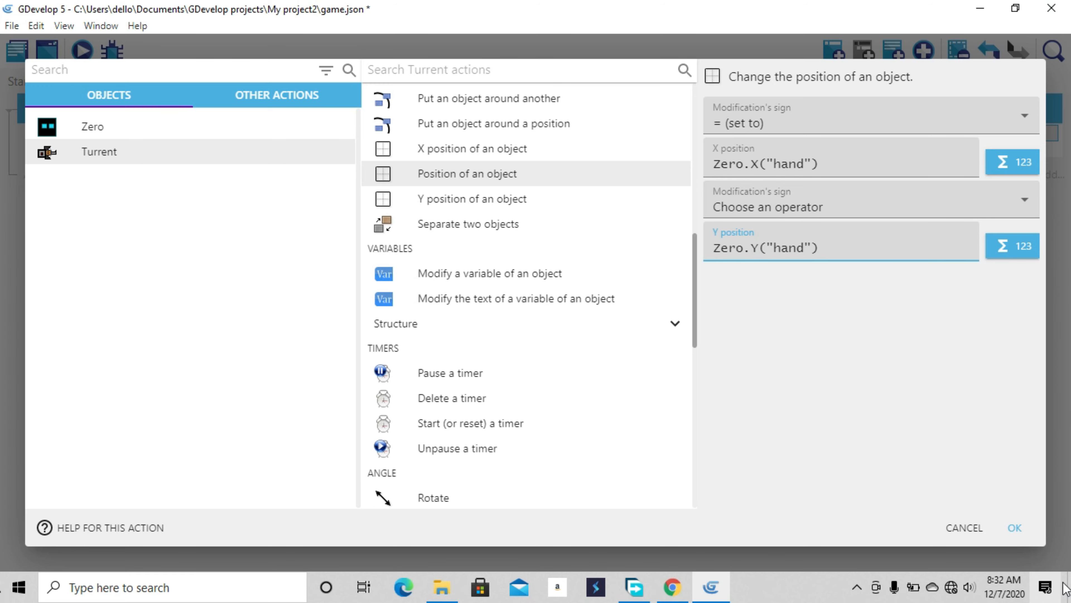
pyautogui.click(1024, 531)
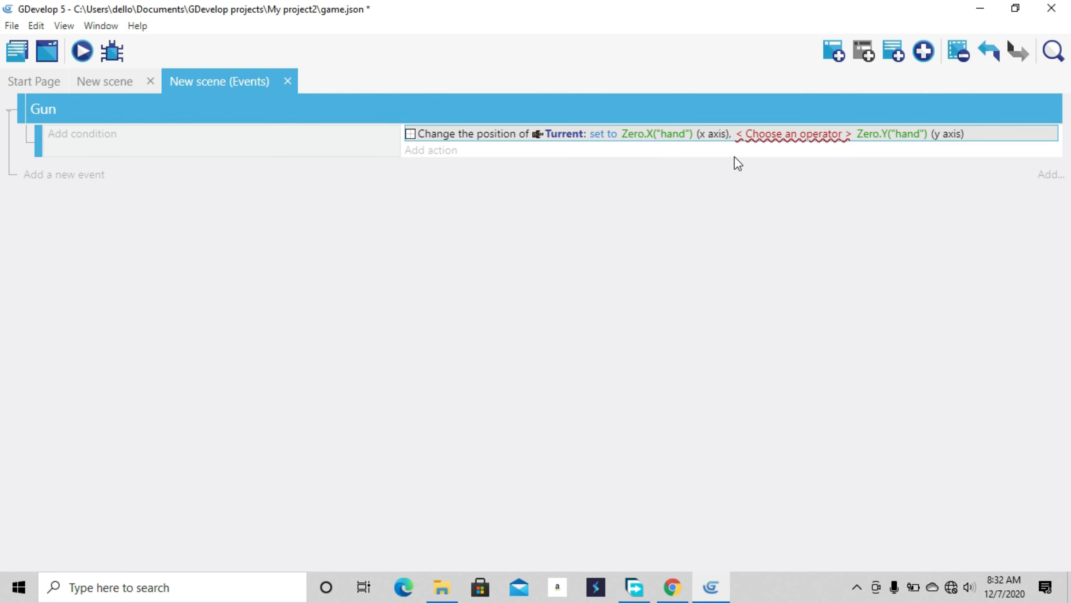
# - Set the Y position's modification sign to = (set to) in the Turrent position action, confirm it, and preview the scene
pyautogui.doubleClick(469, 138)
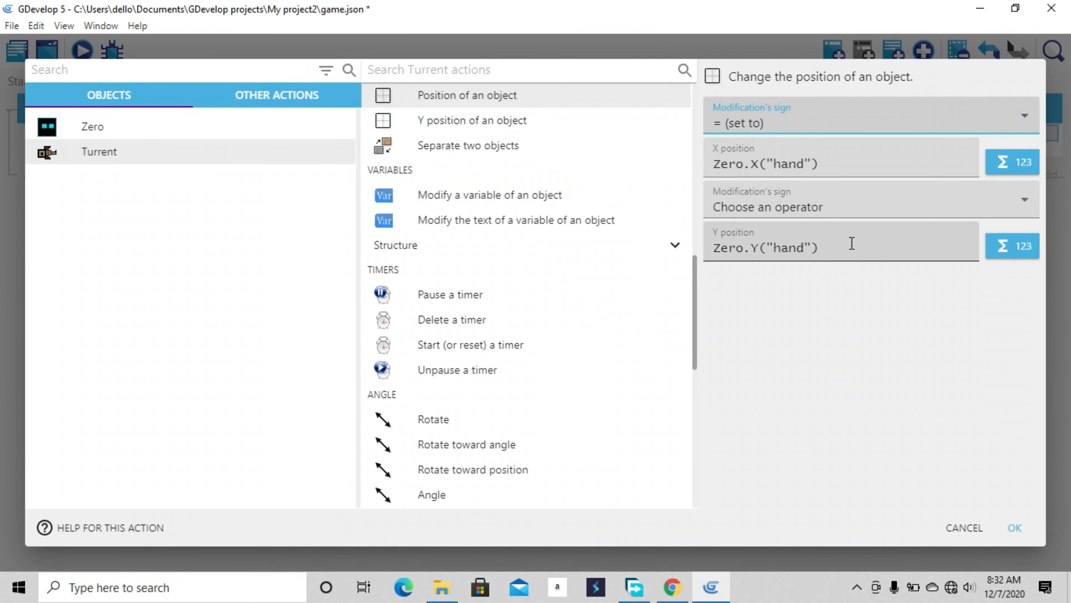
pyautogui.click(799, 211)
pyautogui.click(750, 246)
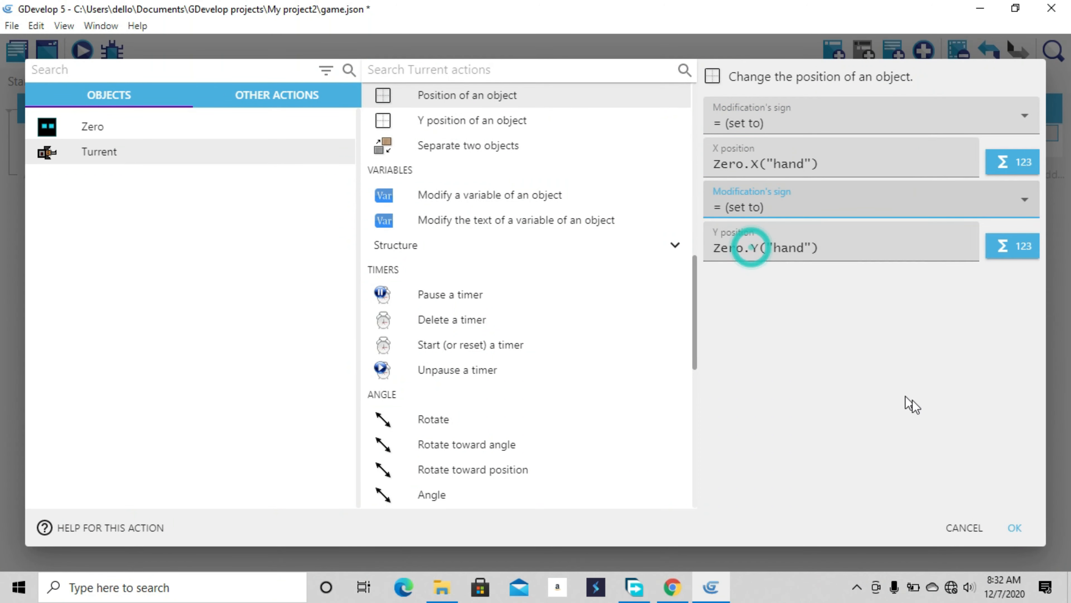
pyautogui.click(1011, 521)
pyautogui.click(82, 51)
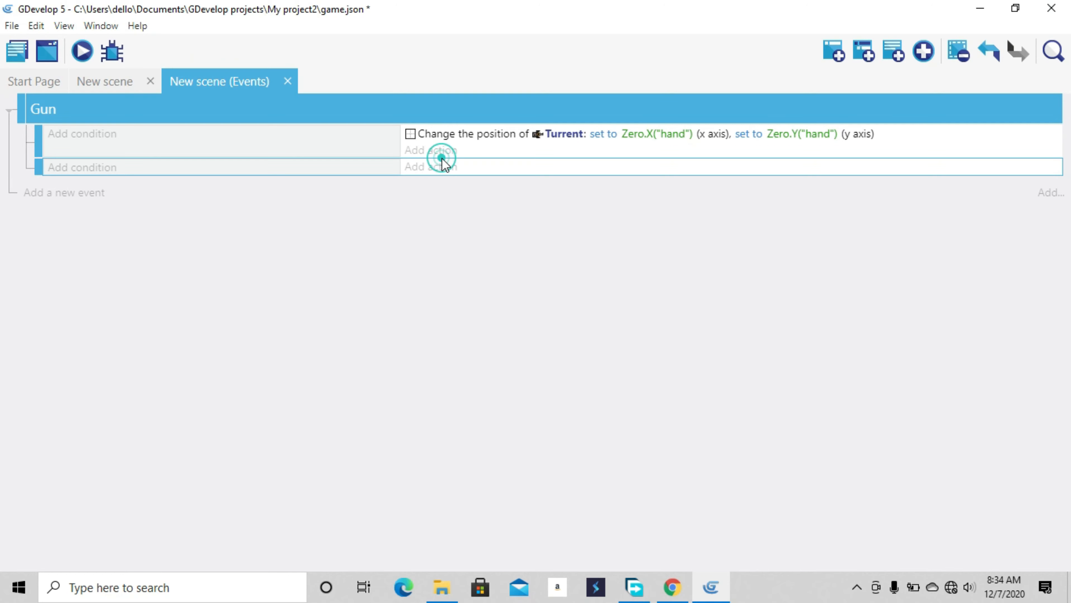
# - Add a Rotate toward position action for Turrent to the empty second event in the Gun group
pyautogui.click(439, 167)
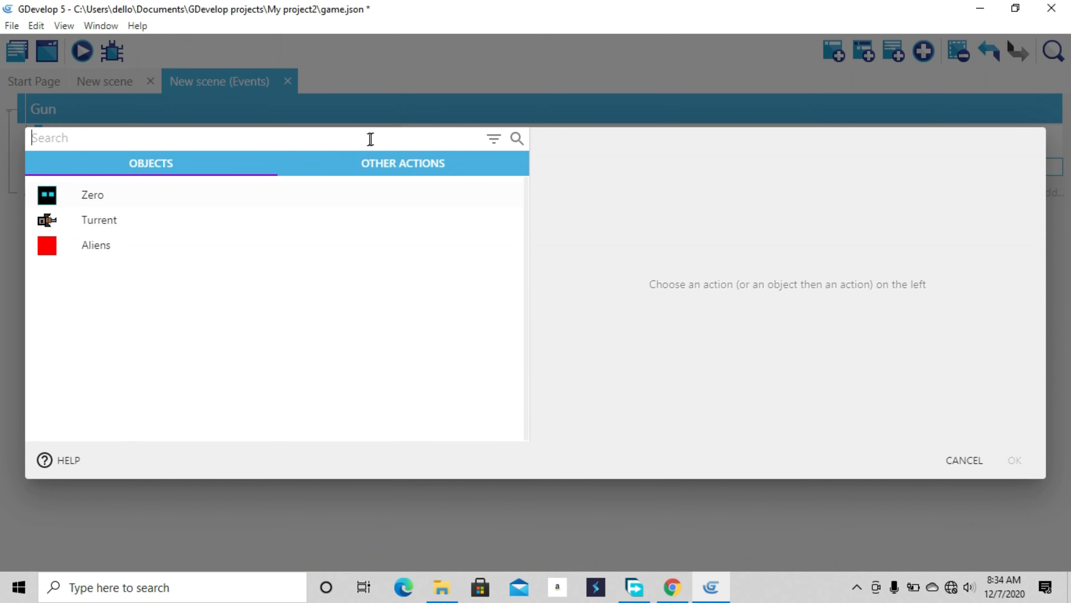
pyautogui.click(86, 225)
pyautogui.scroll(-10, 586, 285)
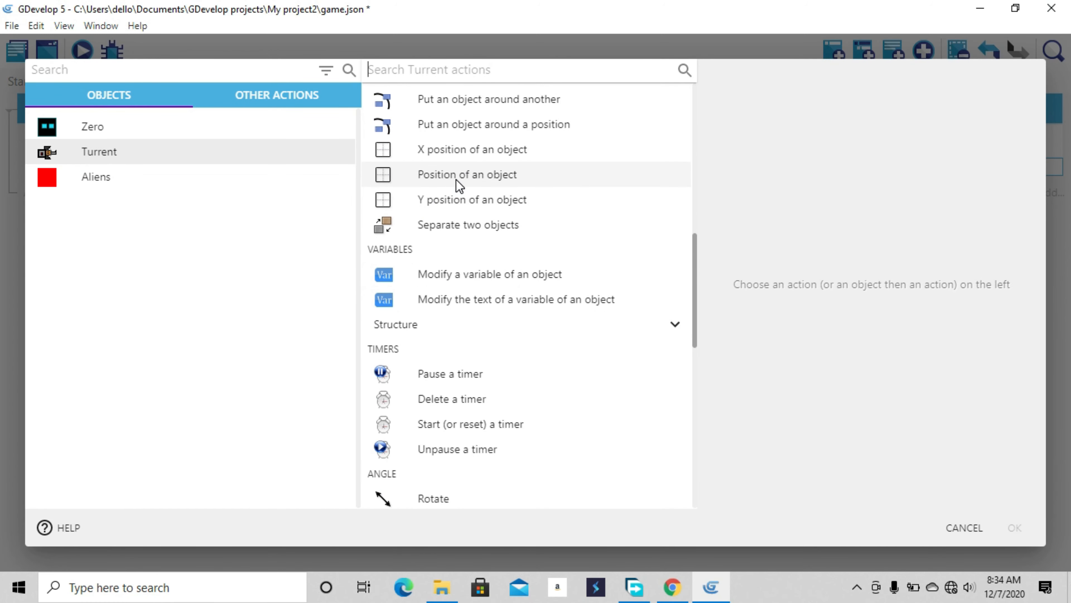
pyautogui.scroll(4, 456, 179)
pyautogui.scroll(3, 485, 249)
pyautogui.scroll(-13, 500, 246)
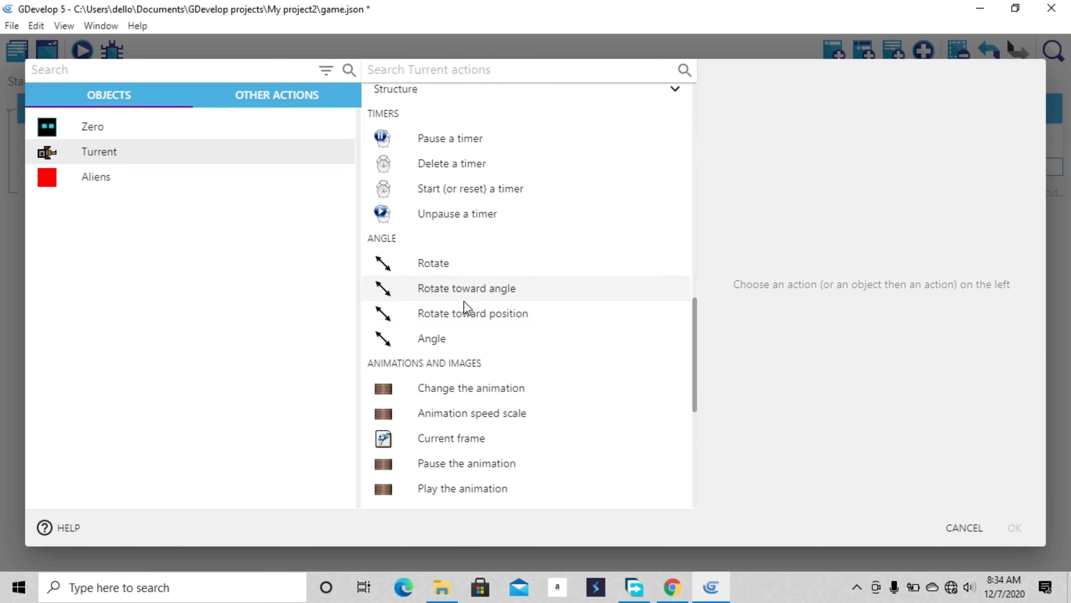
pyautogui.click(455, 317)
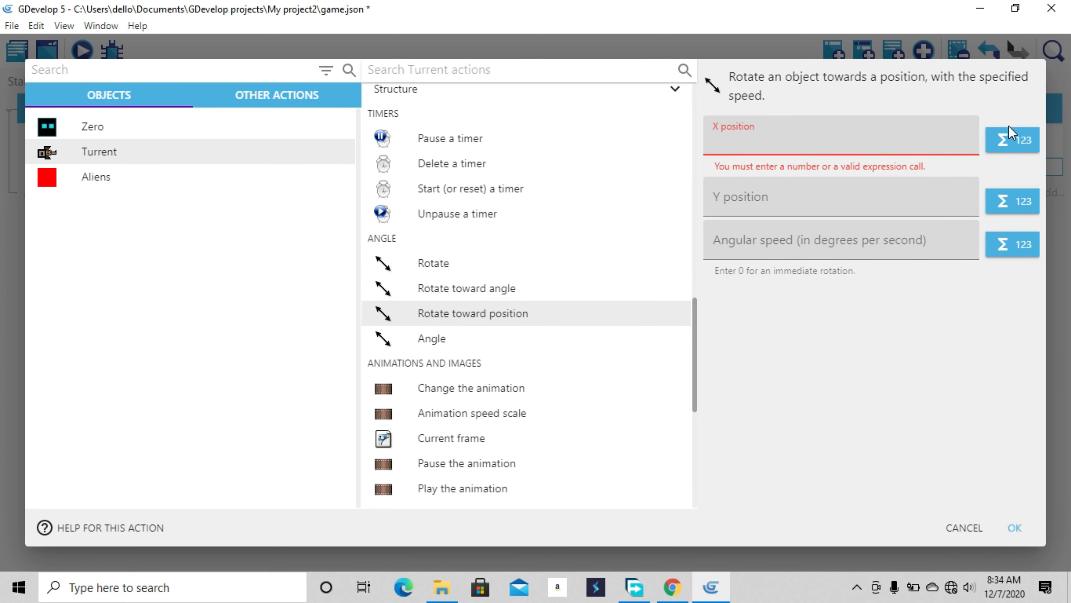
# - Set the rotation action's X position to the Cursor X position expression, MouseX(), leaving its layer and camera parameters empty
pyautogui.click(1012, 134)
pyautogui.click(799, 194)
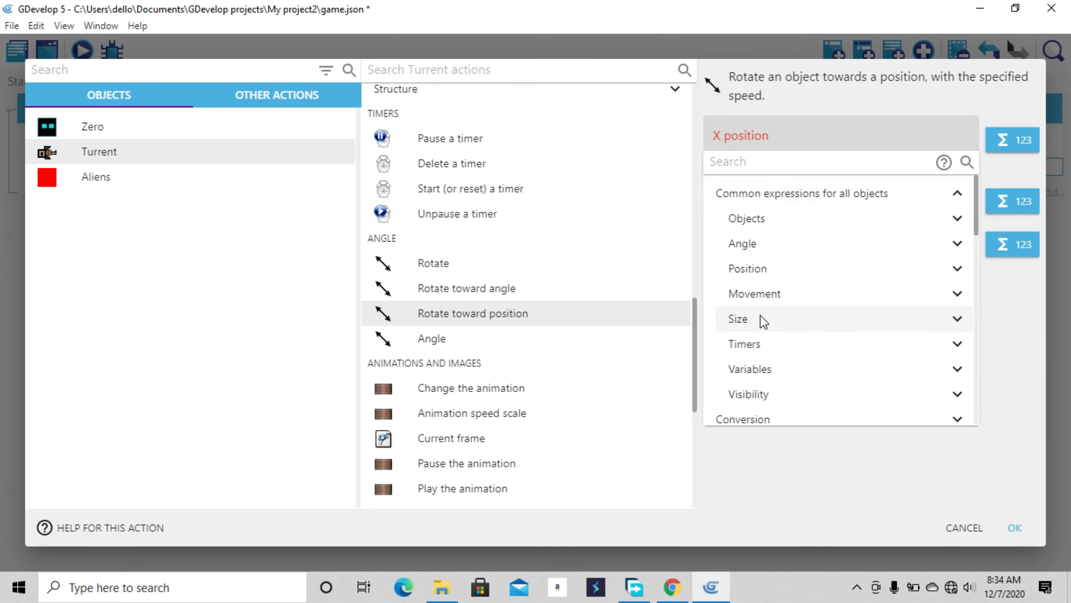
pyautogui.click(755, 193)
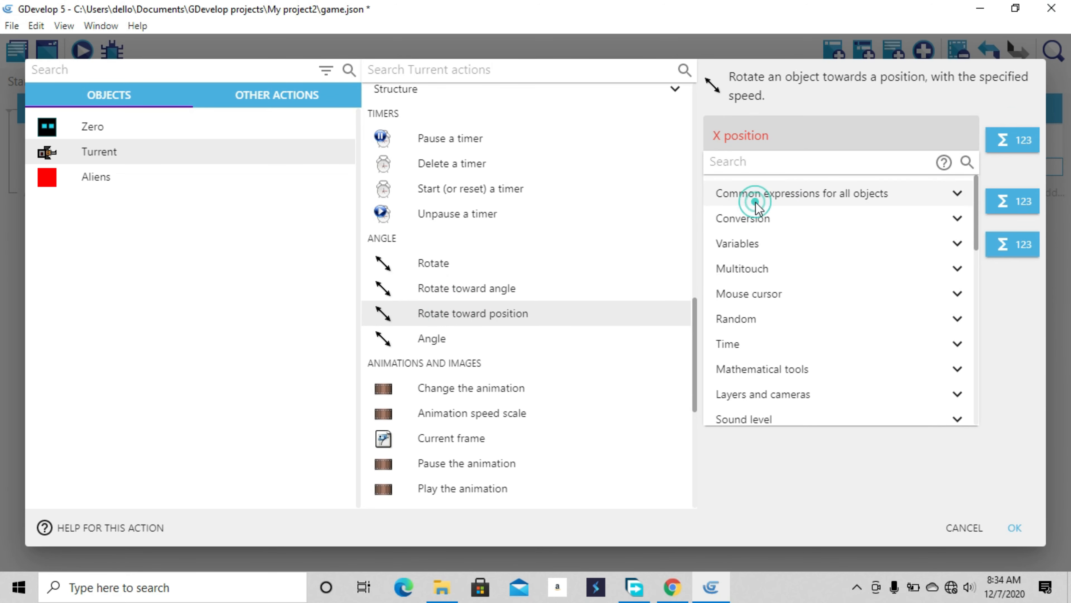
pyautogui.click(749, 295)
pyautogui.click(785, 342)
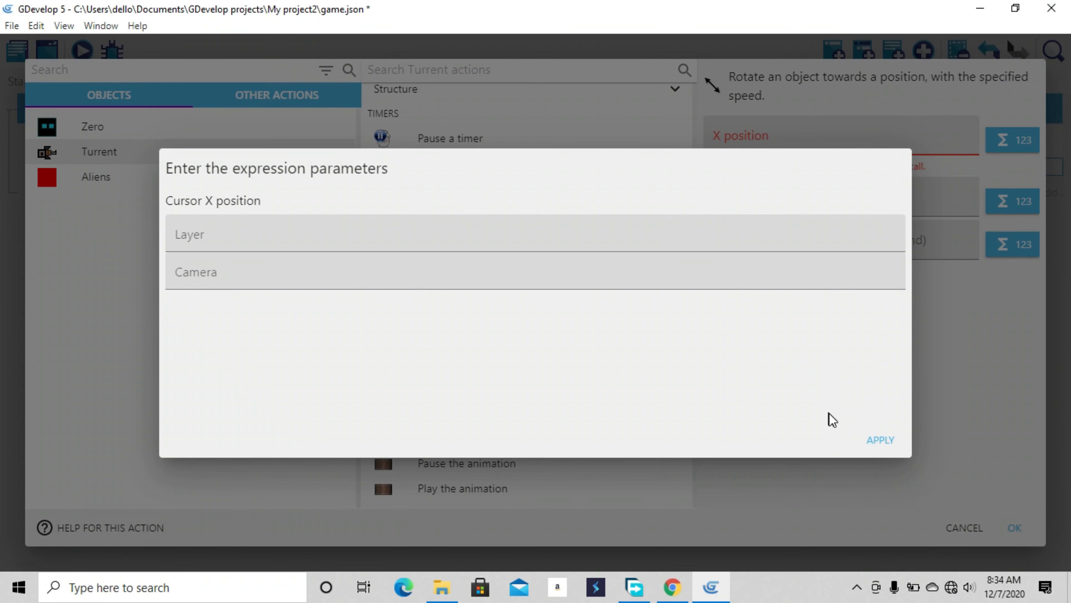
pyautogui.click(881, 439)
# - Set the rotation action's Y position to the Cursor Y position expression, MouseY(), and its angular speed to 360 degrees per second
pyautogui.click(872, 183)
pyautogui.click(997, 188)
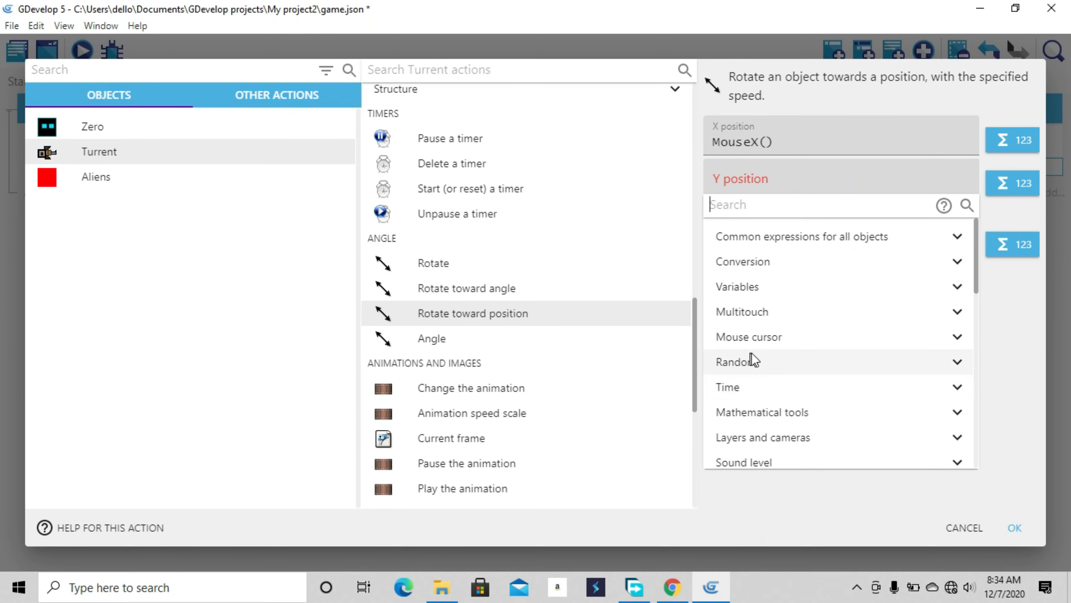
pyautogui.click(749, 337)
pyautogui.click(813, 408)
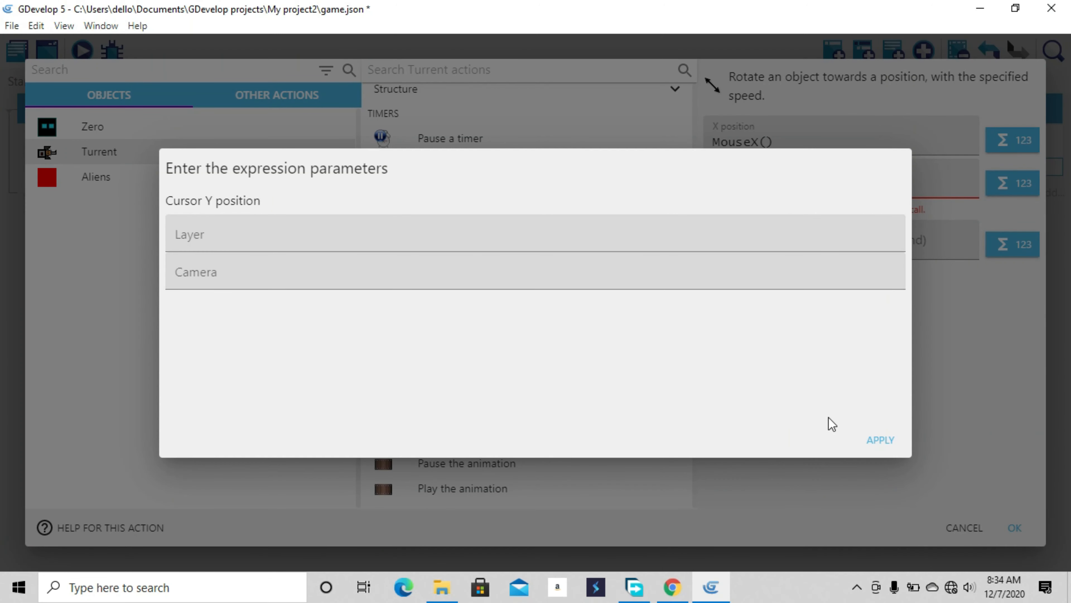
pyautogui.click(875, 441)
pyautogui.click(778, 232)
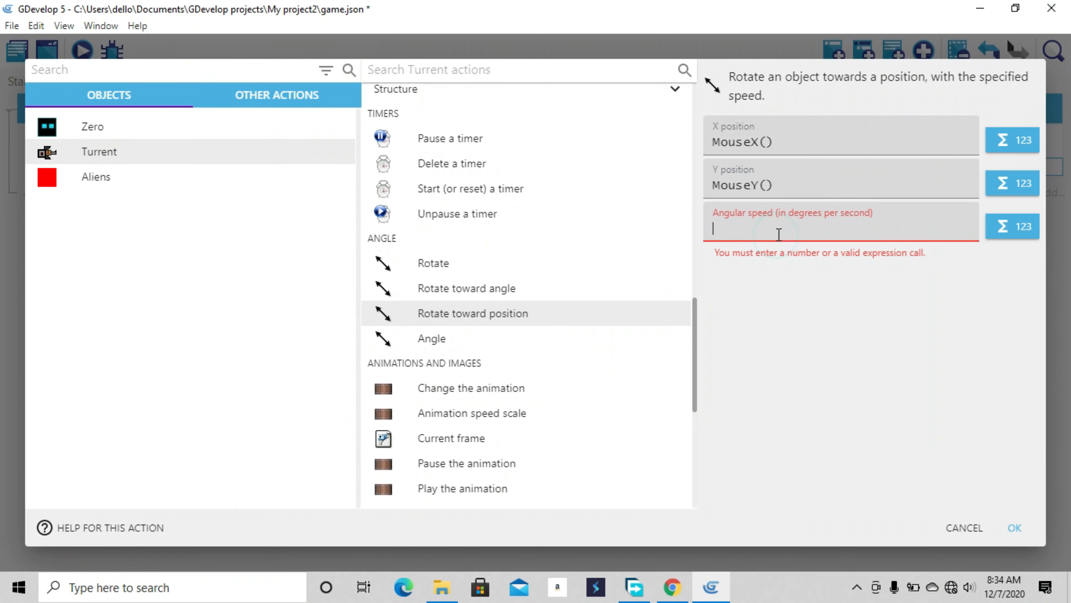
pyautogui.write('360')
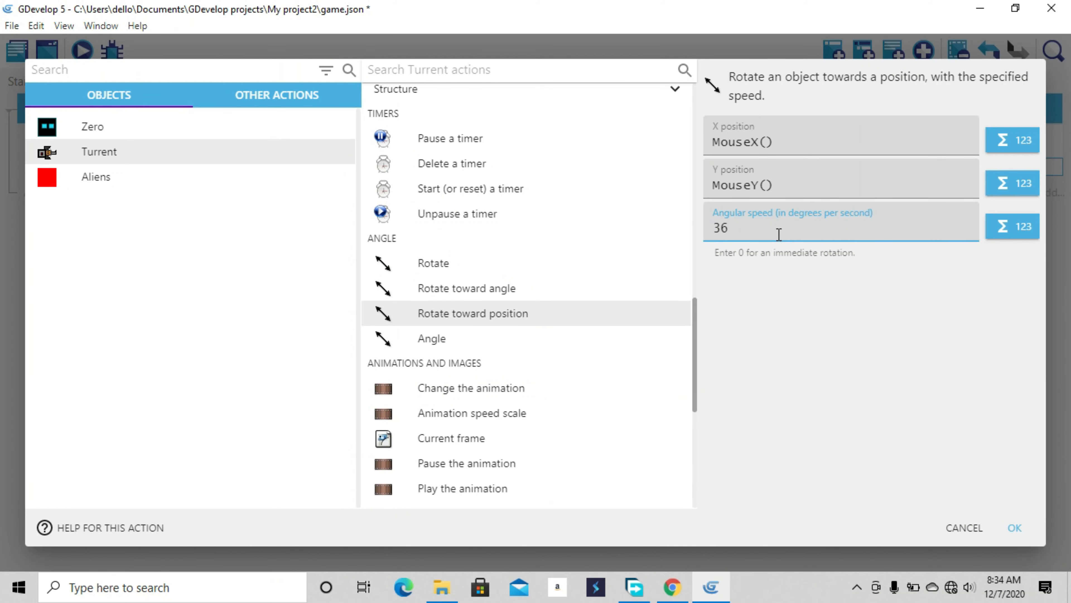